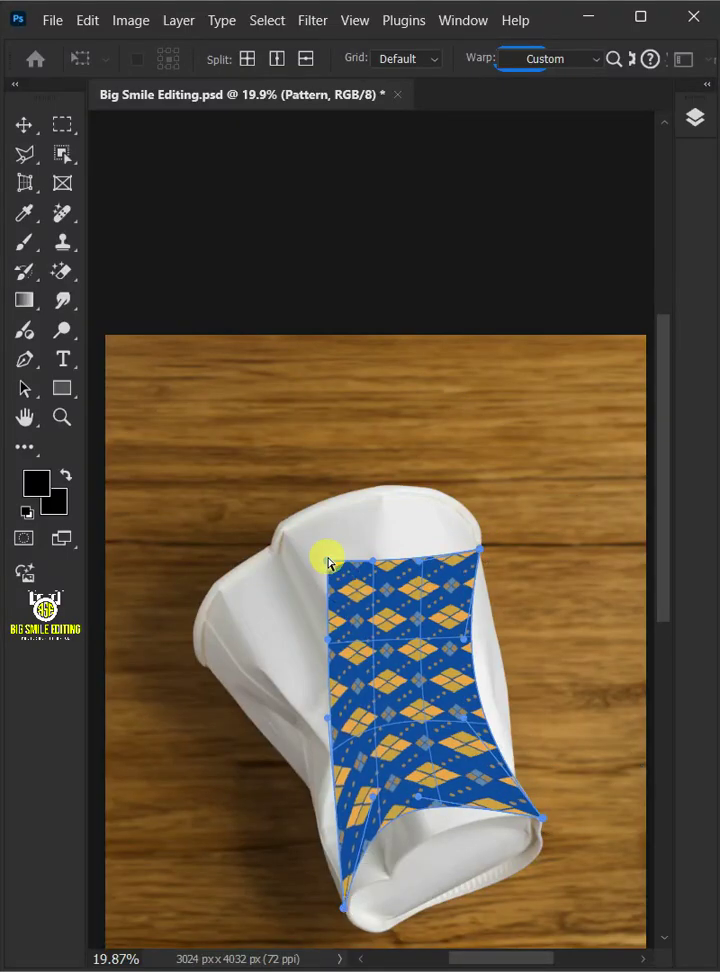
Warp the diamond pattern's top-left corner, top curve and right edge to wrap the cup body
left_click_drag(330, 563, 206, 655)
left_click_drag(252, 652, 336, 429)
left_click_drag(466, 688, 510, 688)
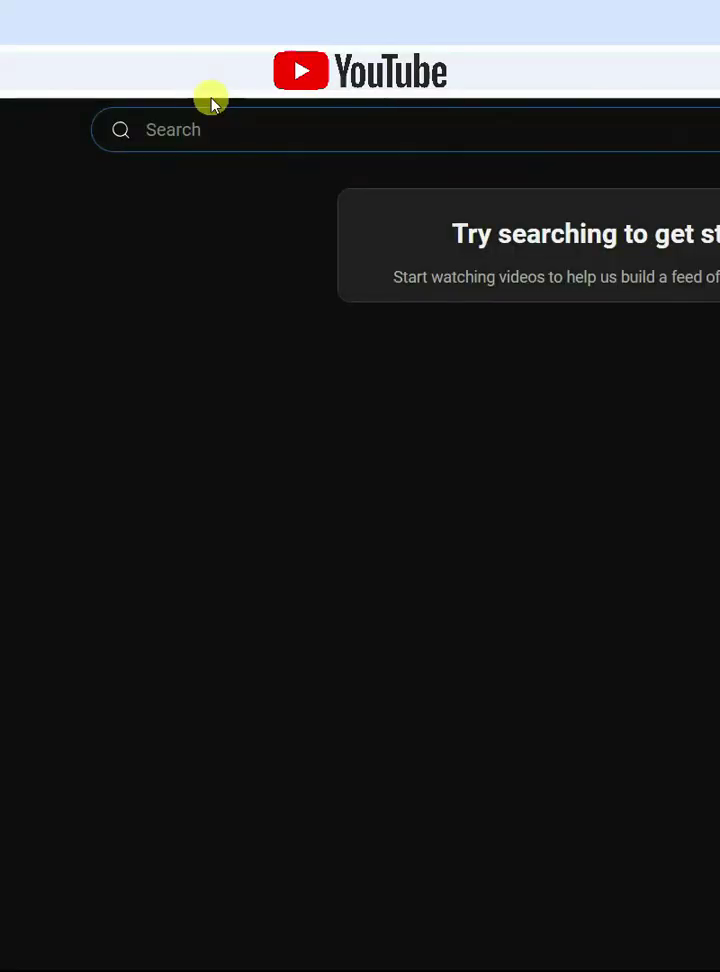
Search YouTube for 'big smile editing', subscribe to the channel and turn on All notifications
type("big smile edit")
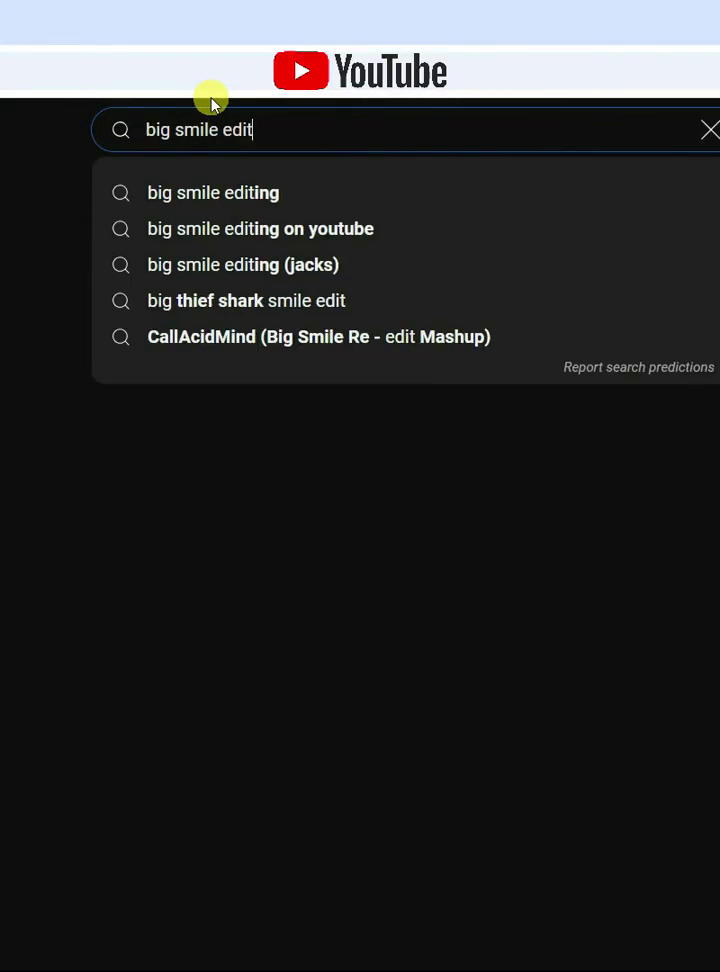
type("ing")
key("Return")
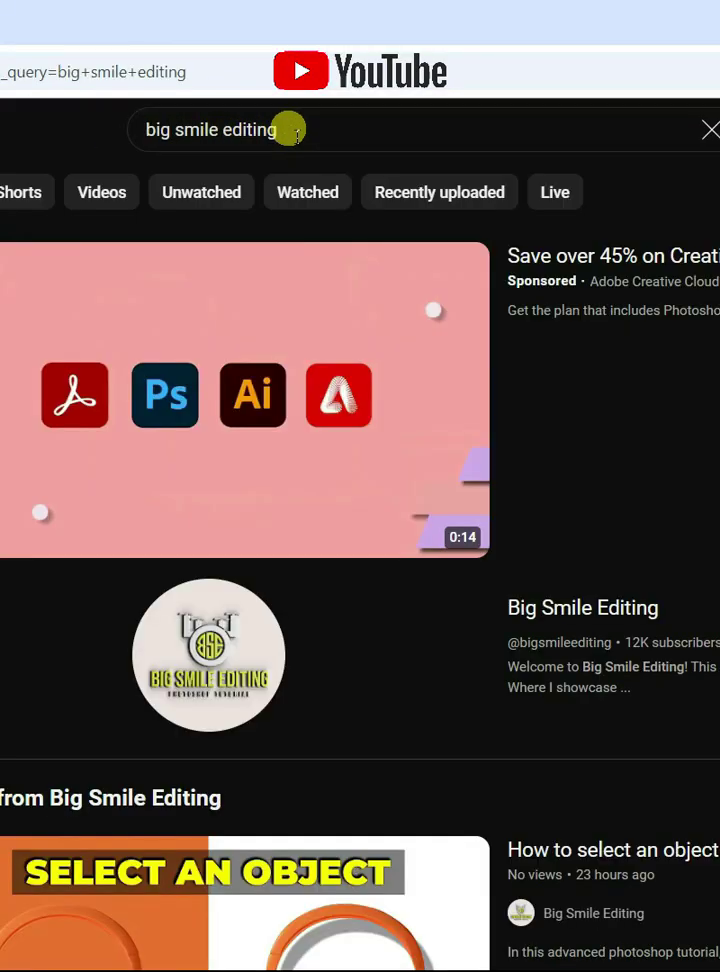
left_click(565, 610)
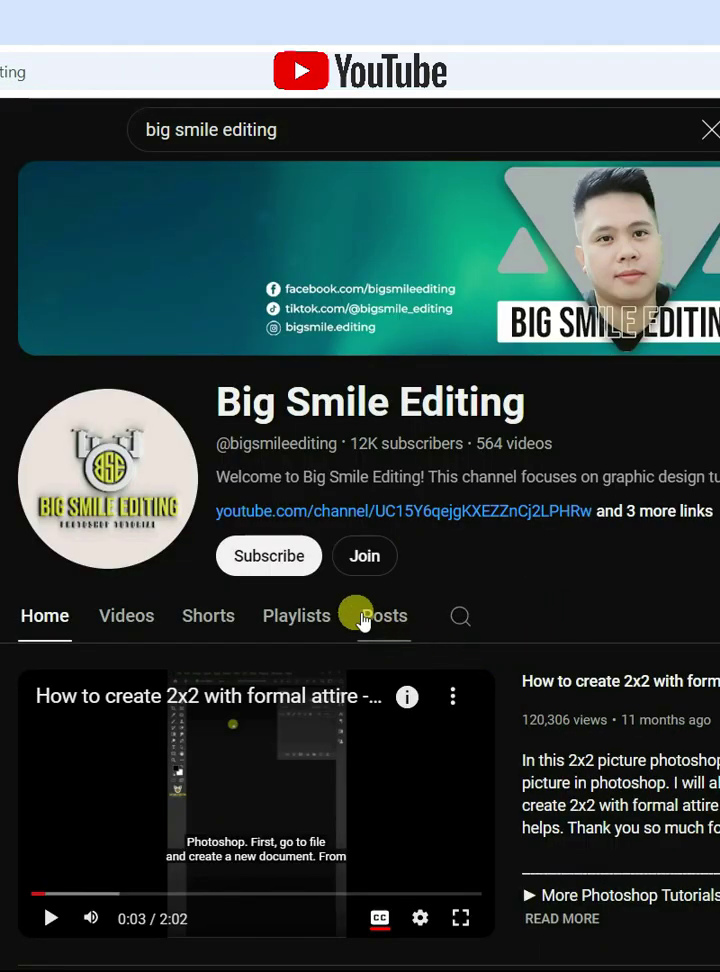
left_click(284, 558)
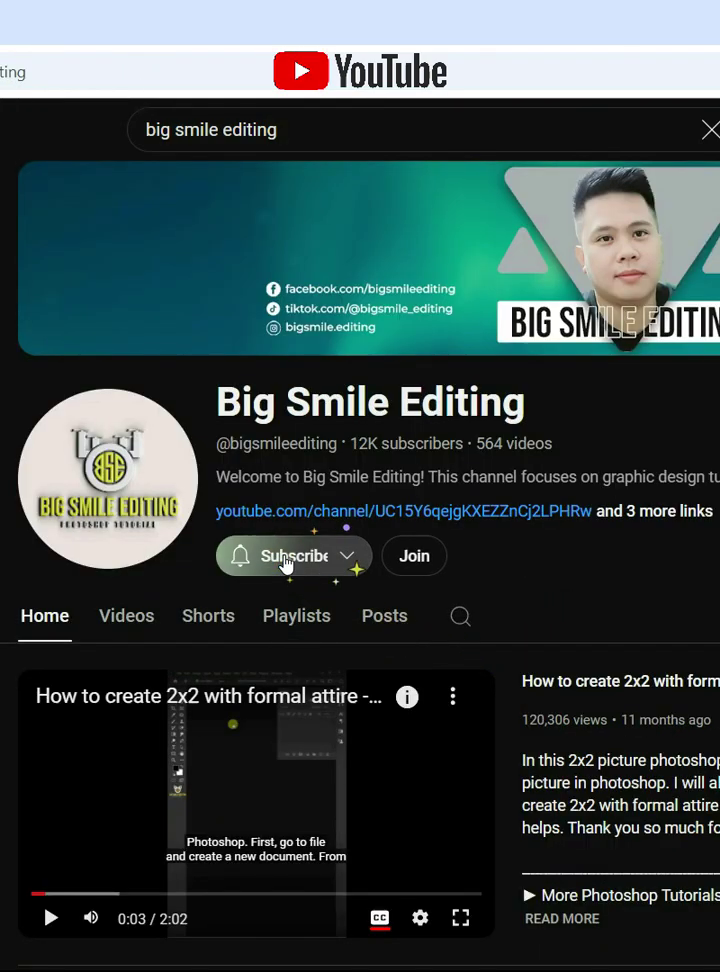
left_click(357, 563)
left_click(281, 600)
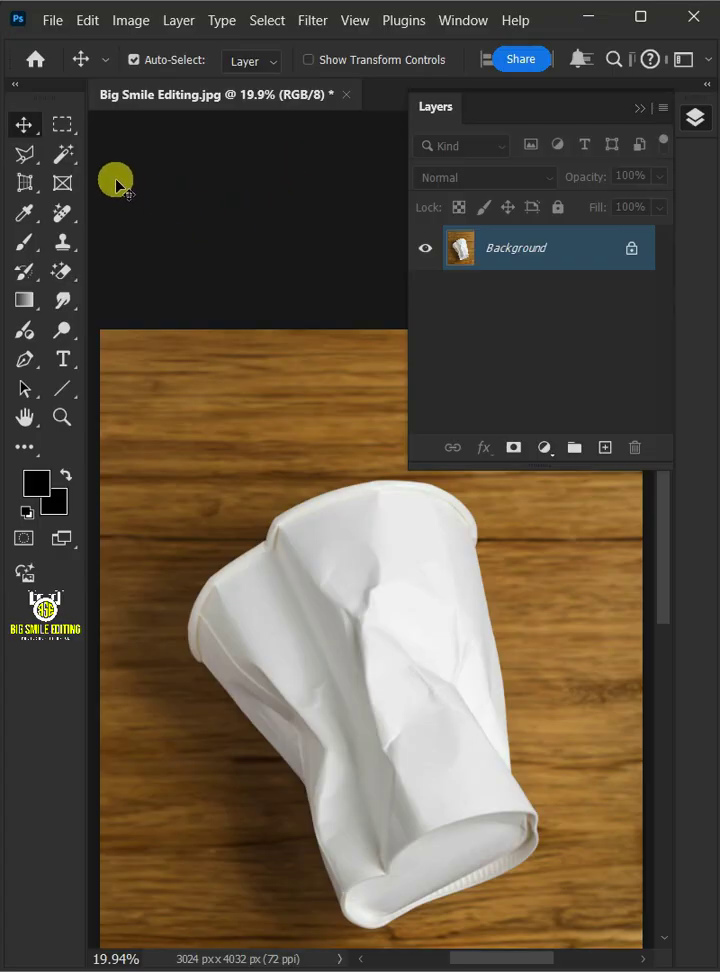
Trace the cup body with the Object Selection Tool in Lasso mode, excluding the bottom rim
left_click(64, 158)
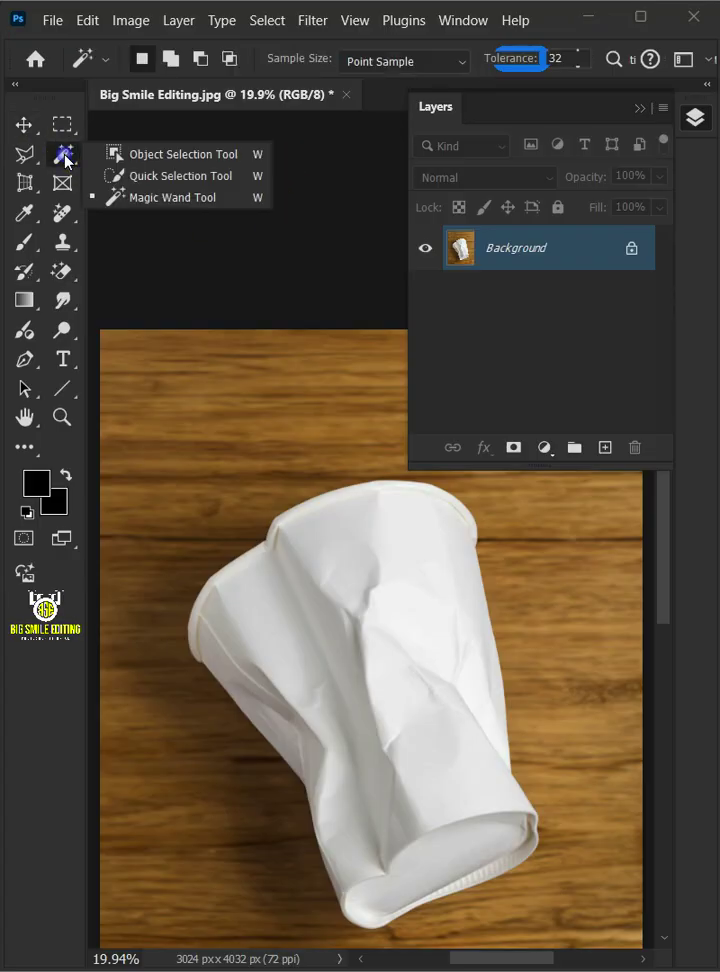
left_click(167, 154)
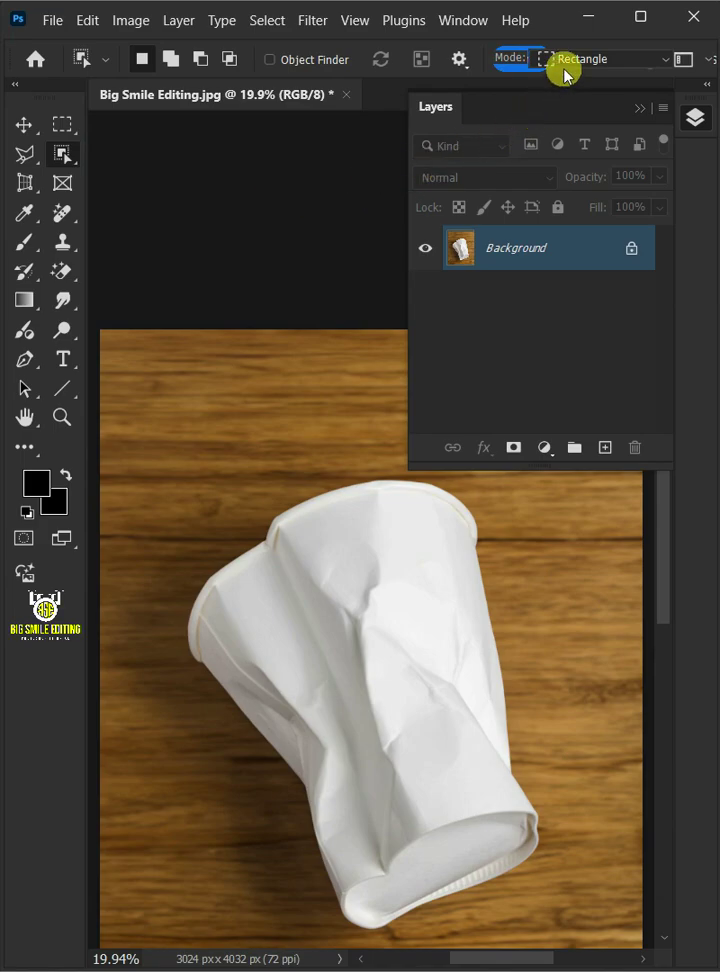
left_click(566, 60)
left_click(567, 96)
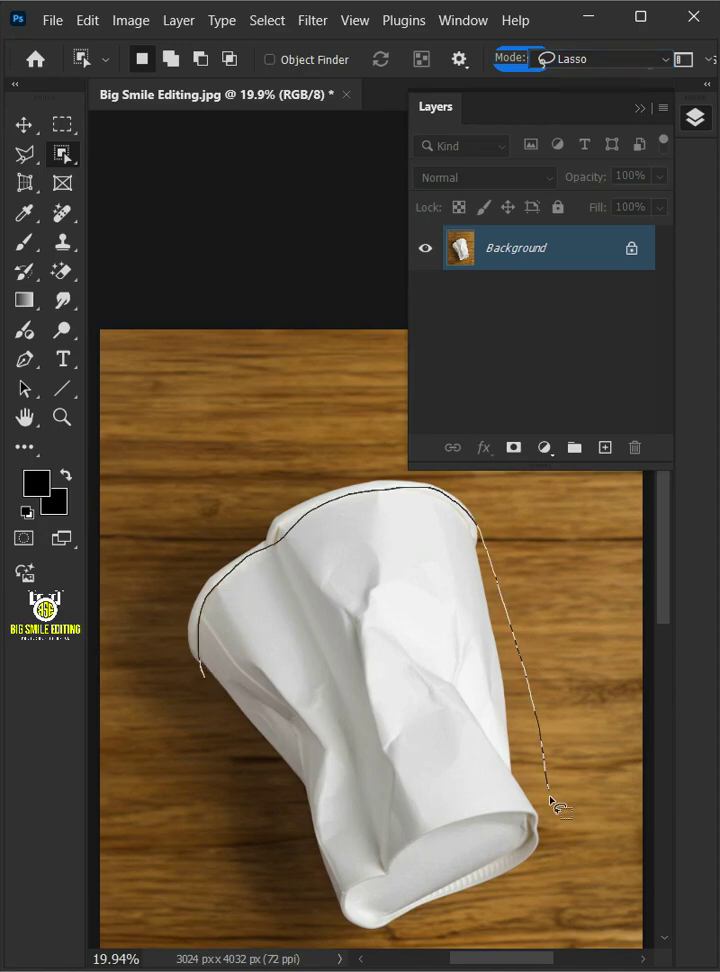
left_click_drag(205, 683, 209, 682)
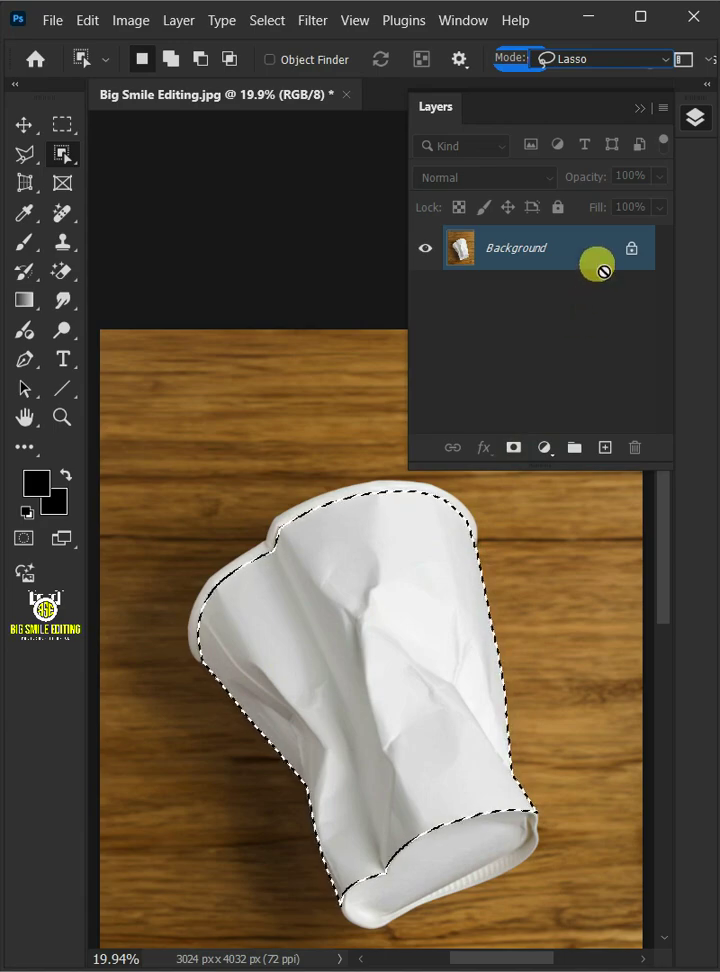
Copy the selected cup to a new layer named Cup Body and convert it to a smart object
key("ctrl+j")
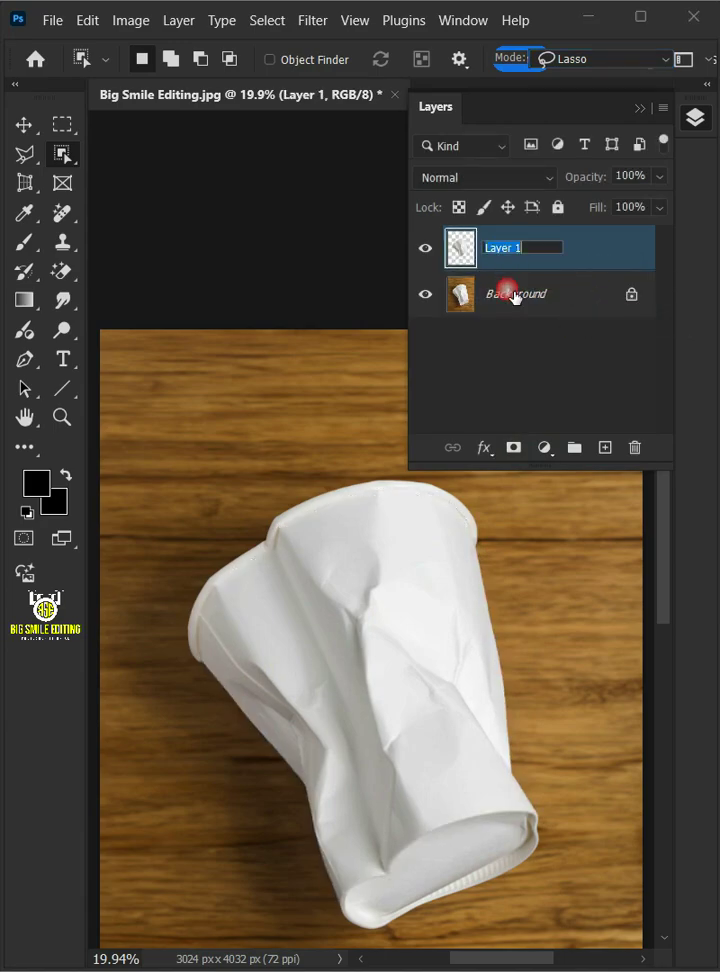
type("dy")
key("Return")
right_click(486, 245)
left_click(523, 676)
Raise the cup's contrast with Levels at 130/1.00/220
left_click(131, 22)
mouse_move(155, 82)
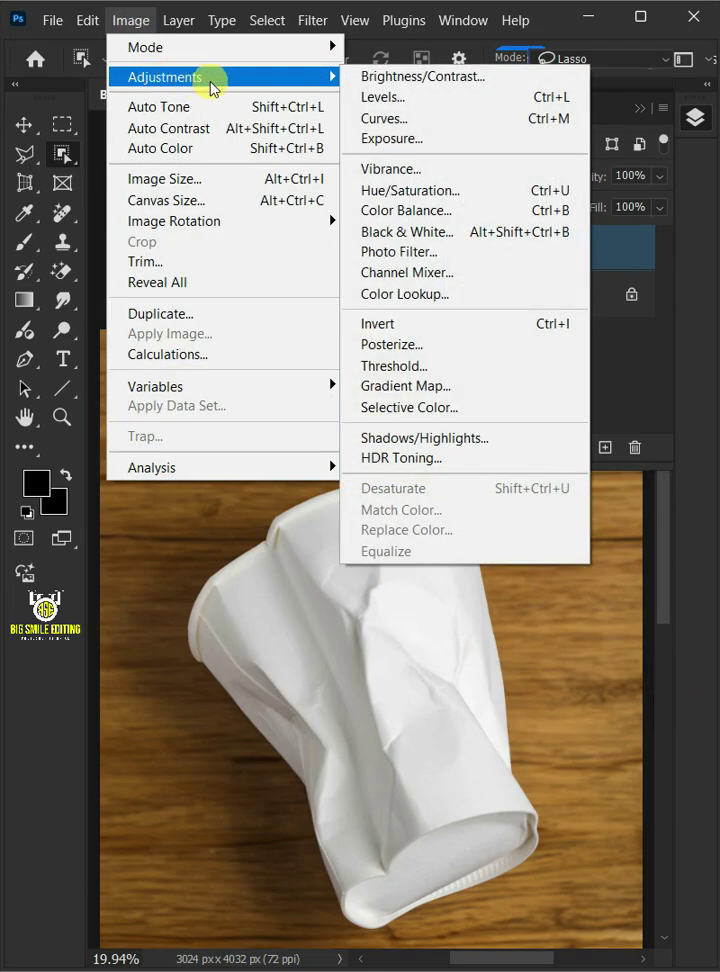
left_click(385, 98)
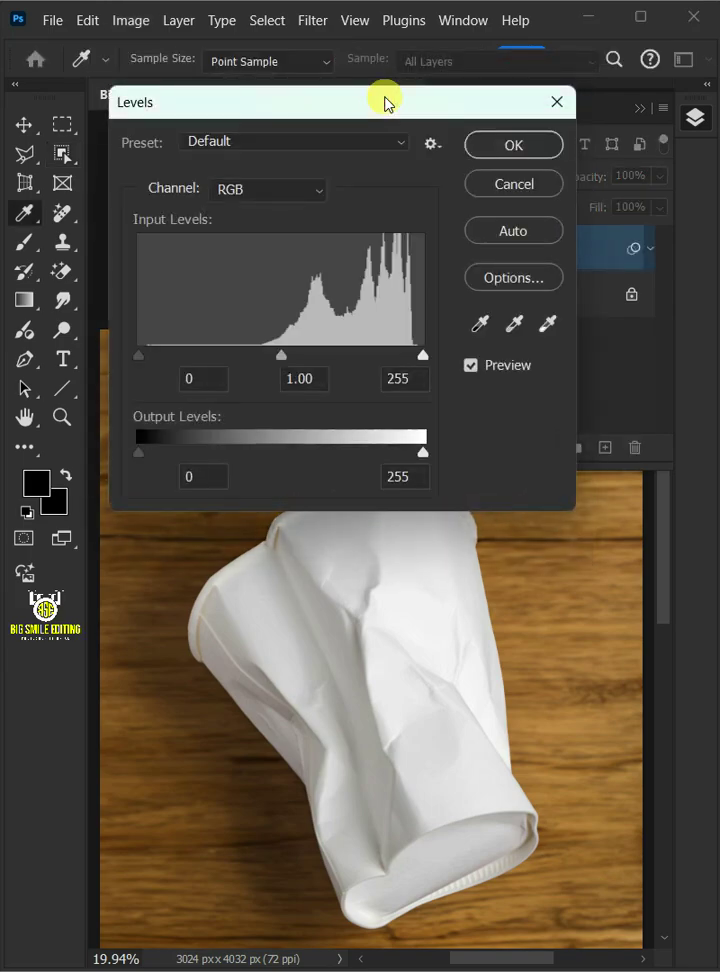
left_click_drag(140, 355, 278, 375)
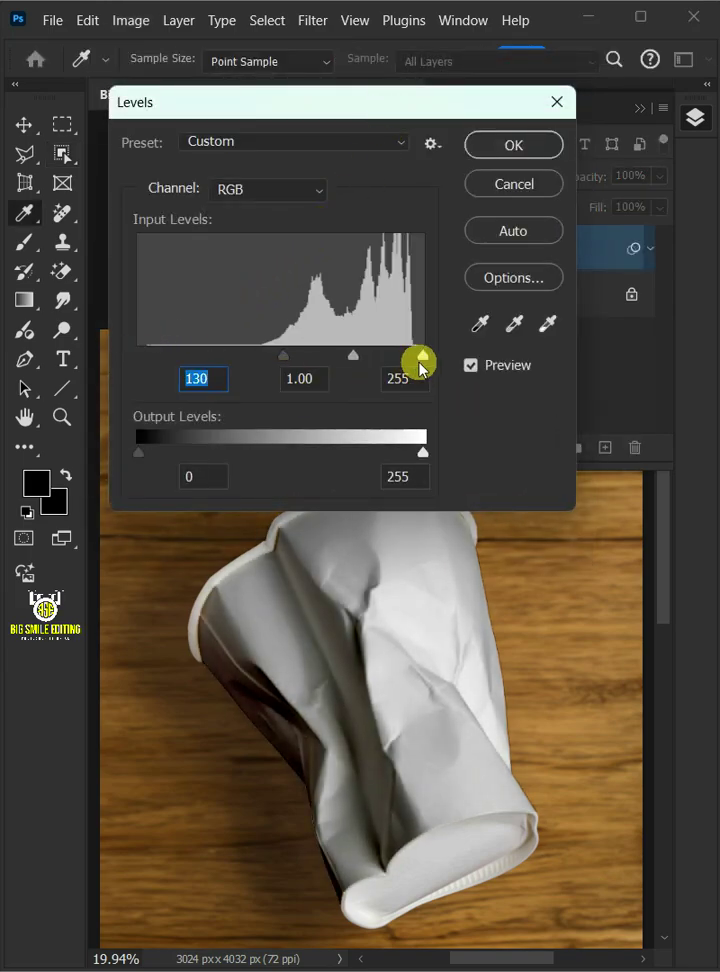
left_click_drag(421, 362, 387, 396)
Apply the Levels change and add a 5-pixel Gaussian Blur to the Cup Body layer
left_click(505, 150)
left_click(313, 20)
left_click(349, 294)
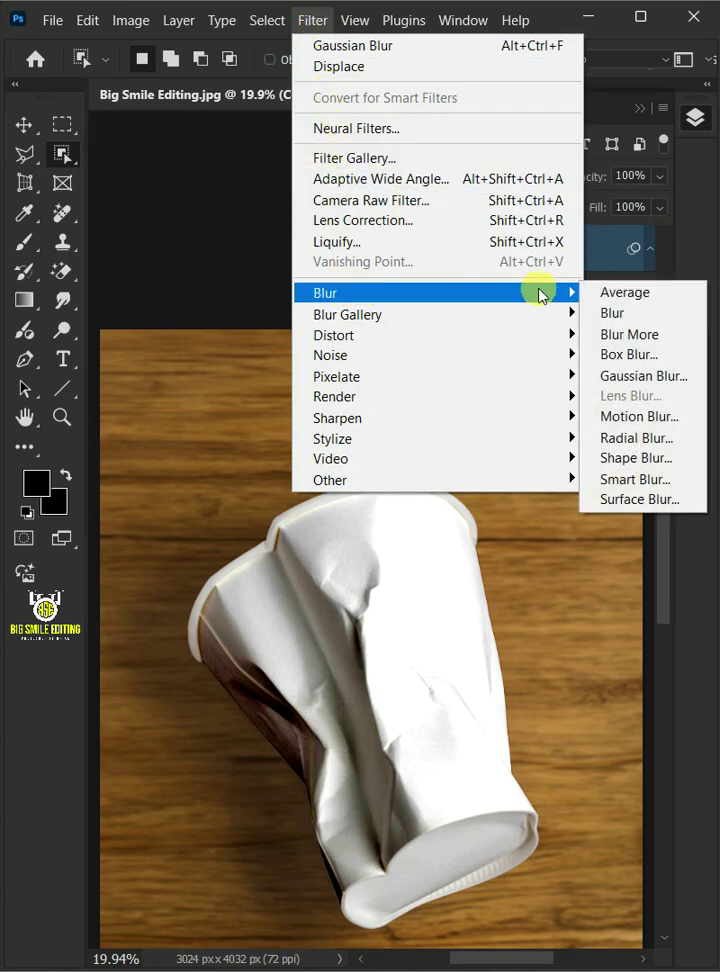
left_click(610, 376)
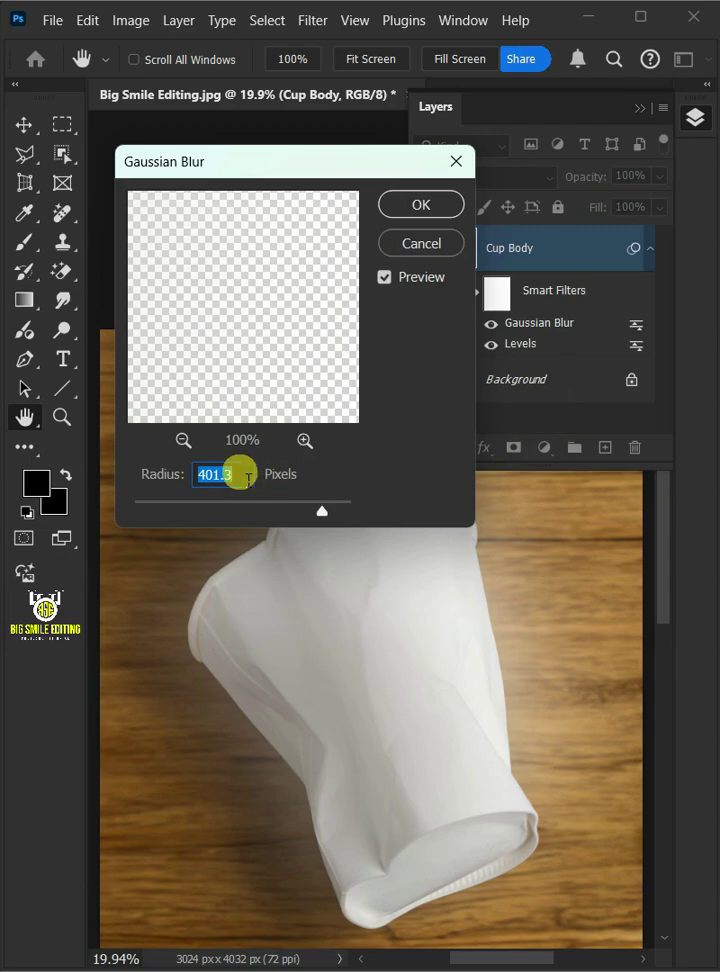
type("5")
left_click(412, 208)
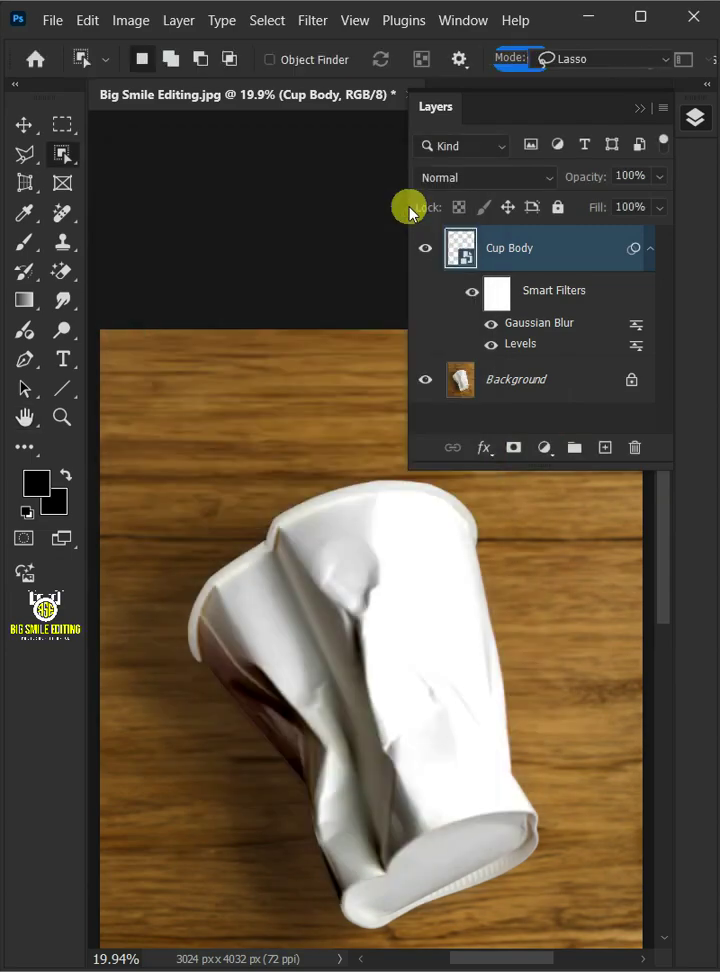
Hide the background, save the cup as 'Displacement' in PSD format, then delete its smart filters
left_click(431, 389)
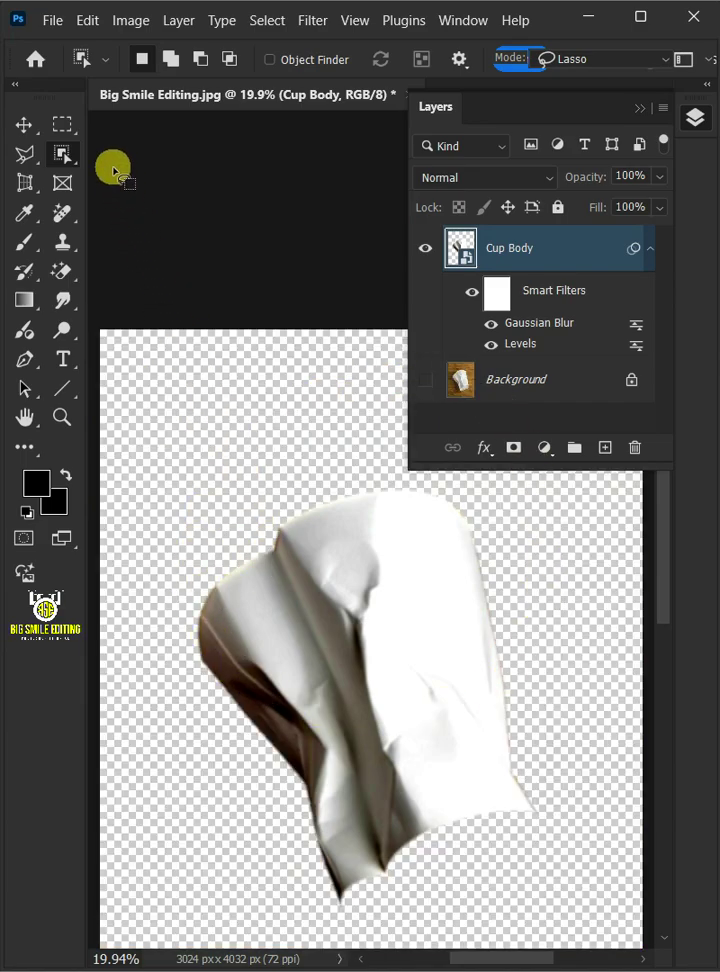
left_click(50, 19)
left_click(120, 283)
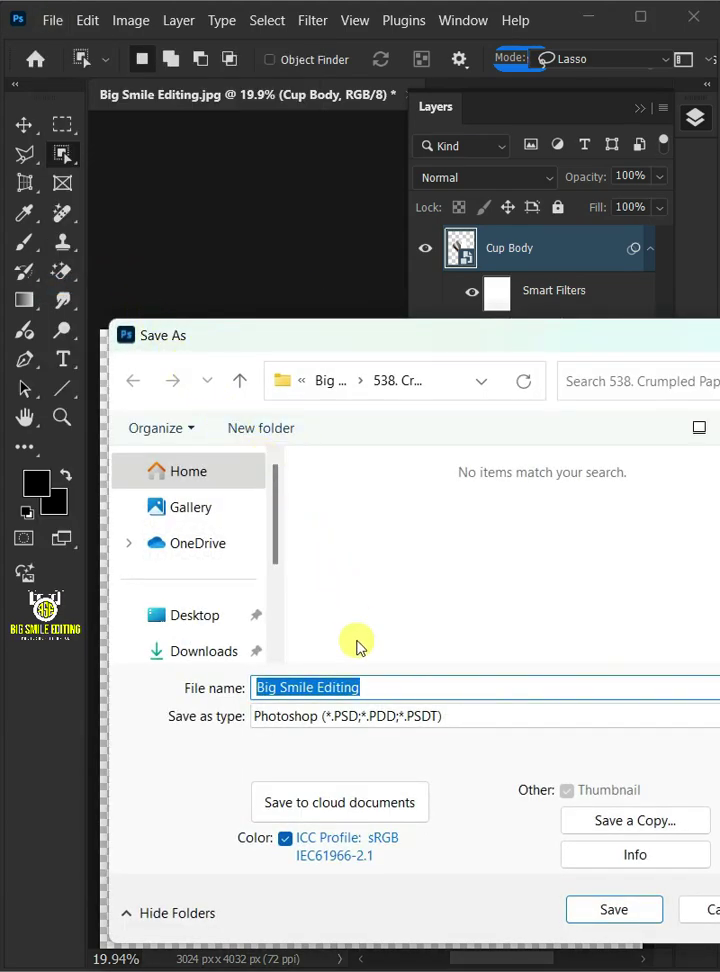
type("Displacement")
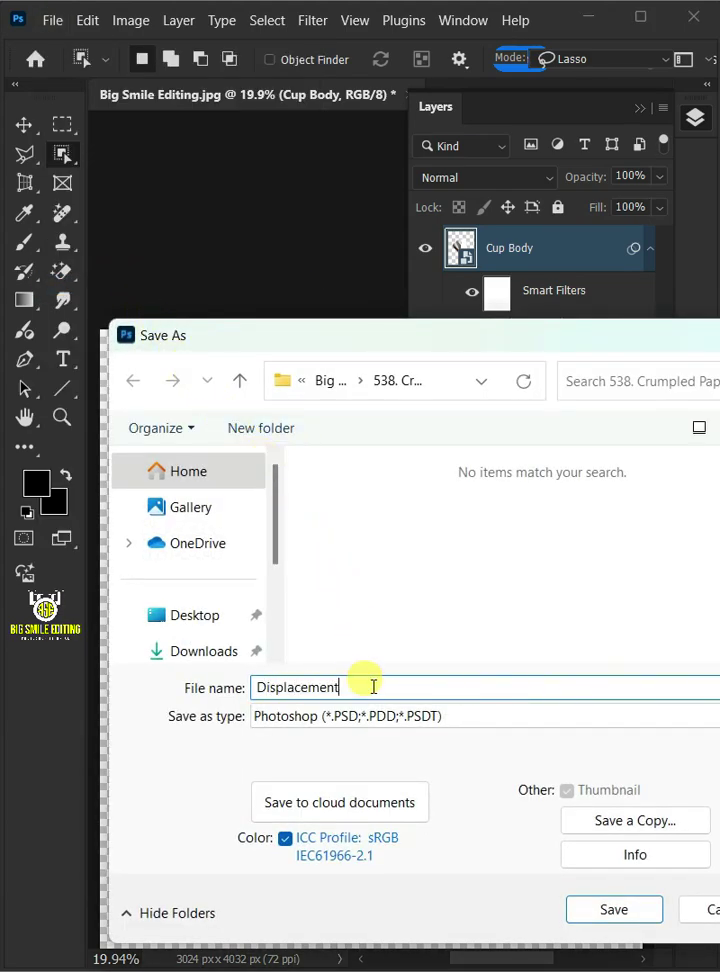
left_click(263, 719)
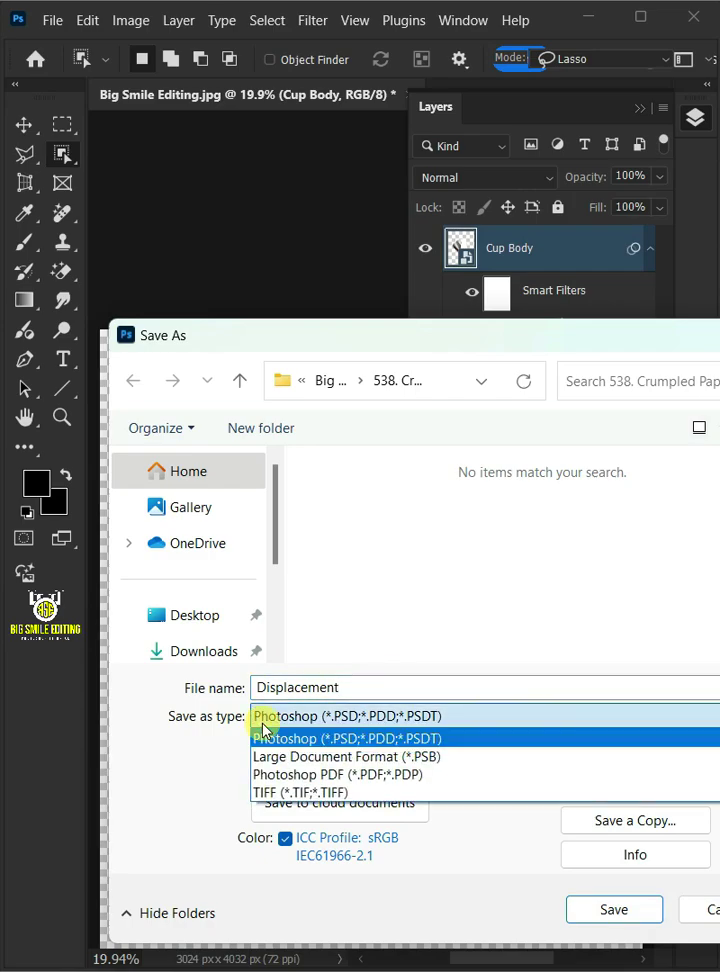
left_click(349, 740)
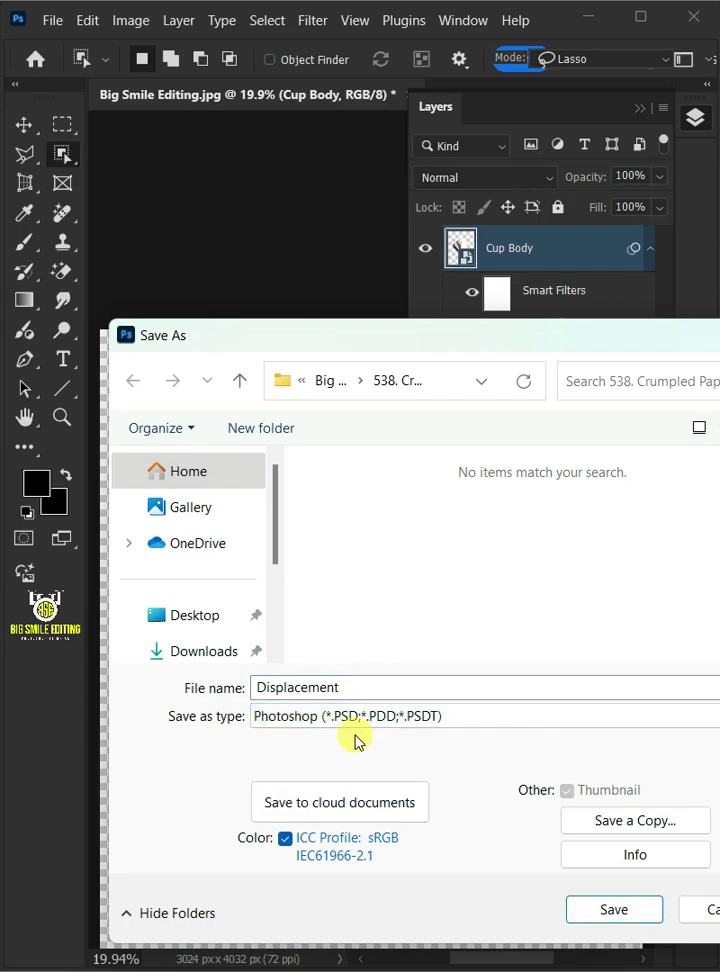
left_click(610, 910)
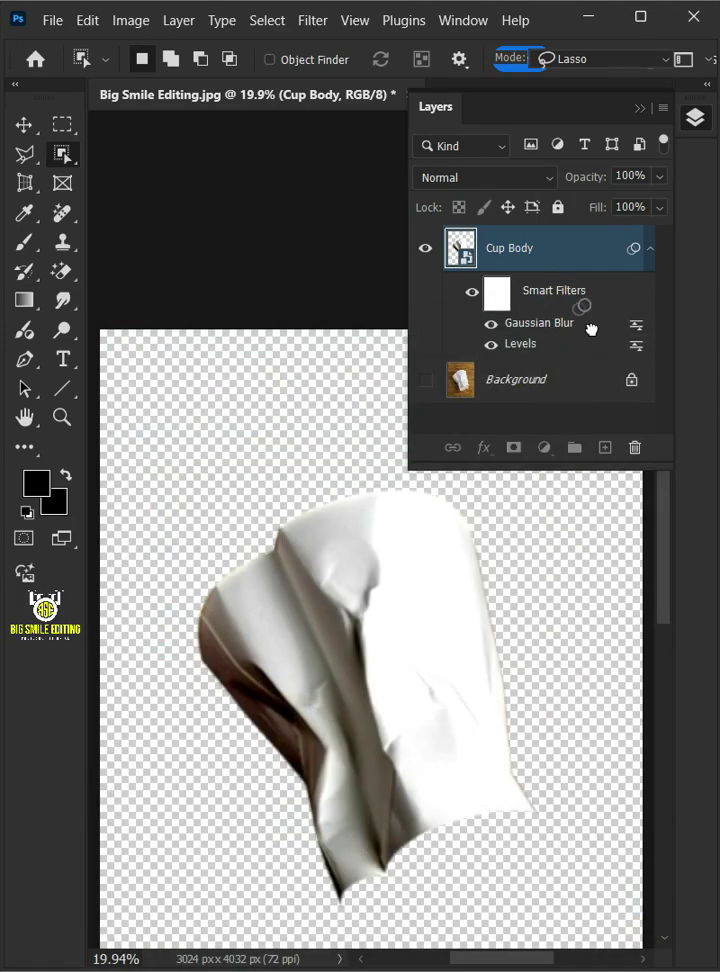
left_click_drag(645, 457, 644, 451)
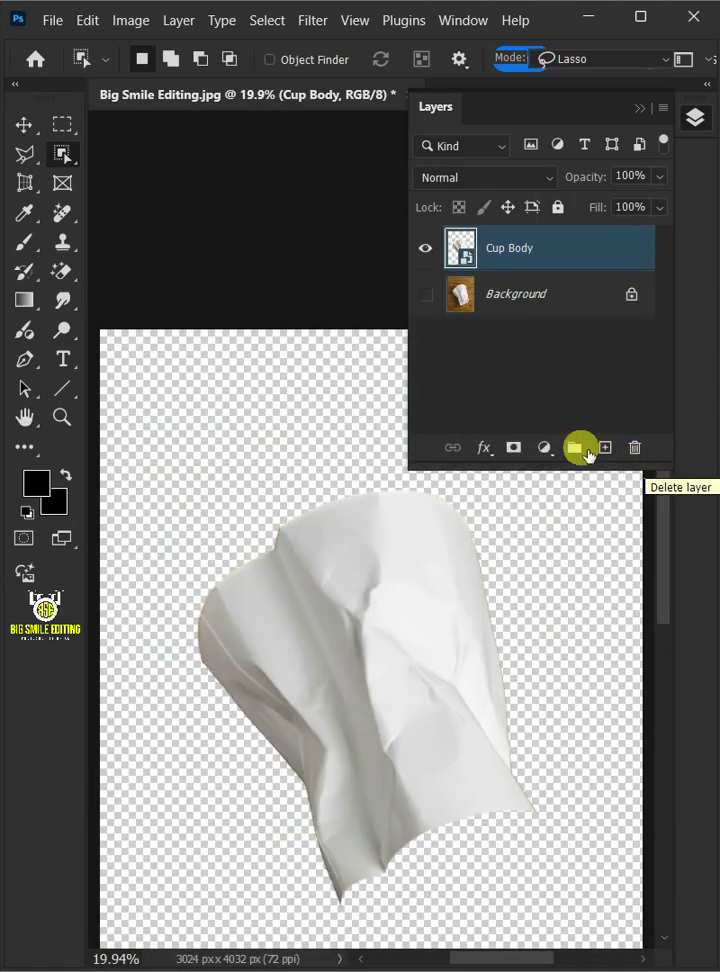
Show the wooden table again and draw a black rectangle covering the whole cup
left_click(436, 302)
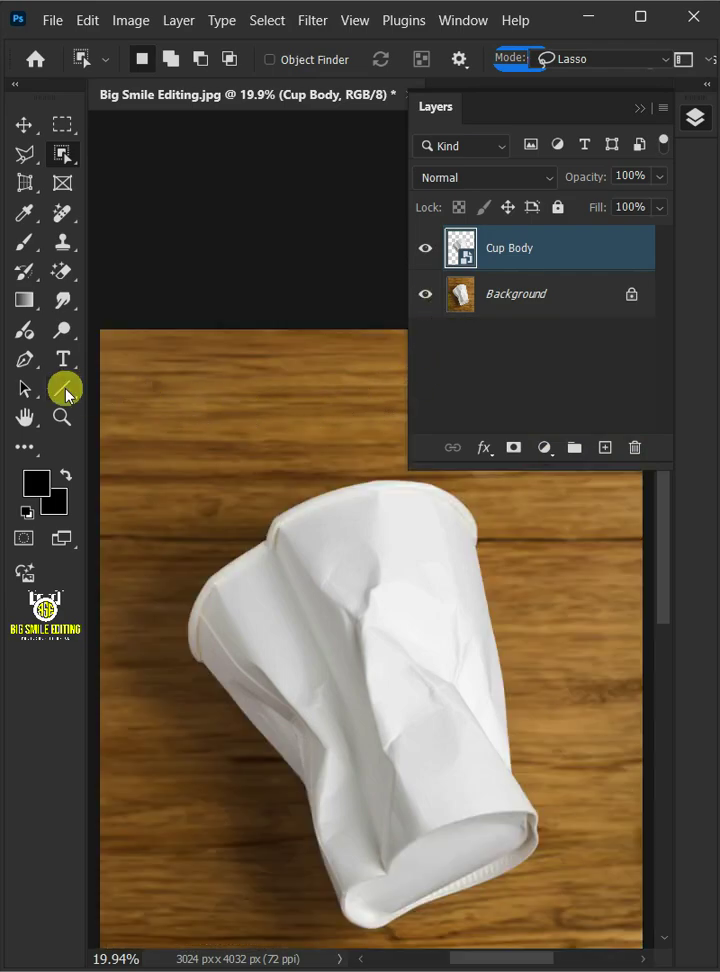
left_click_drag(65, 389, 117, 387)
left_click(143, 390)
left_click_drag(298, 571, 481, 800)
left_click_drag(397, 825, 397, 910)
left_click_drag(390, 585, 408, 484)
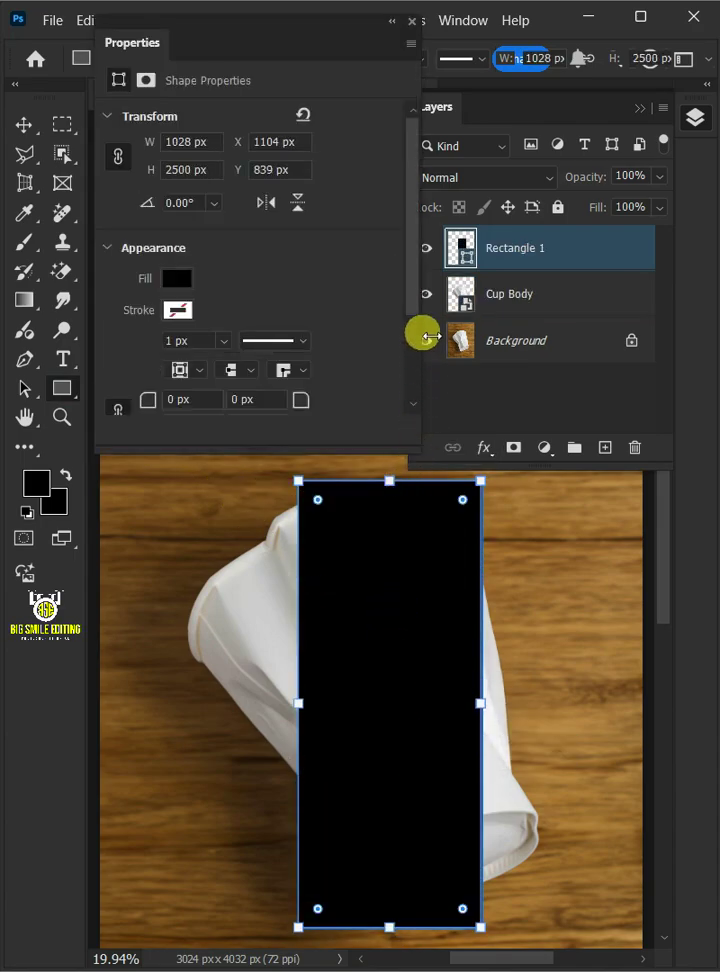
Set the Rectangle 1 layer to 50% opacity and convert it to a smart object
left_click(415, 22)
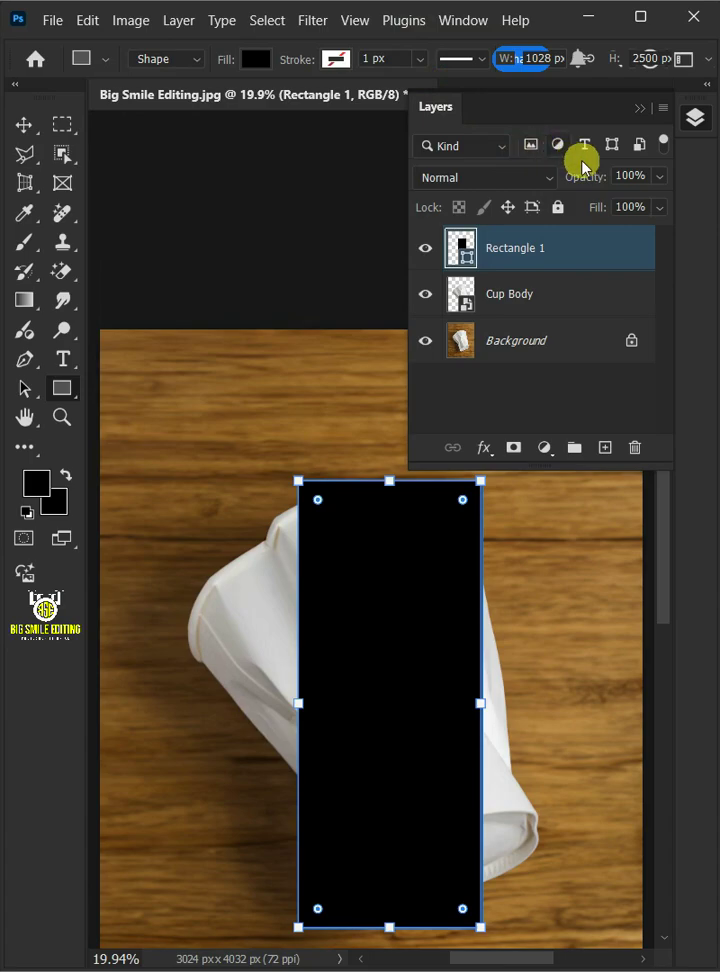
left_click(659, 178)
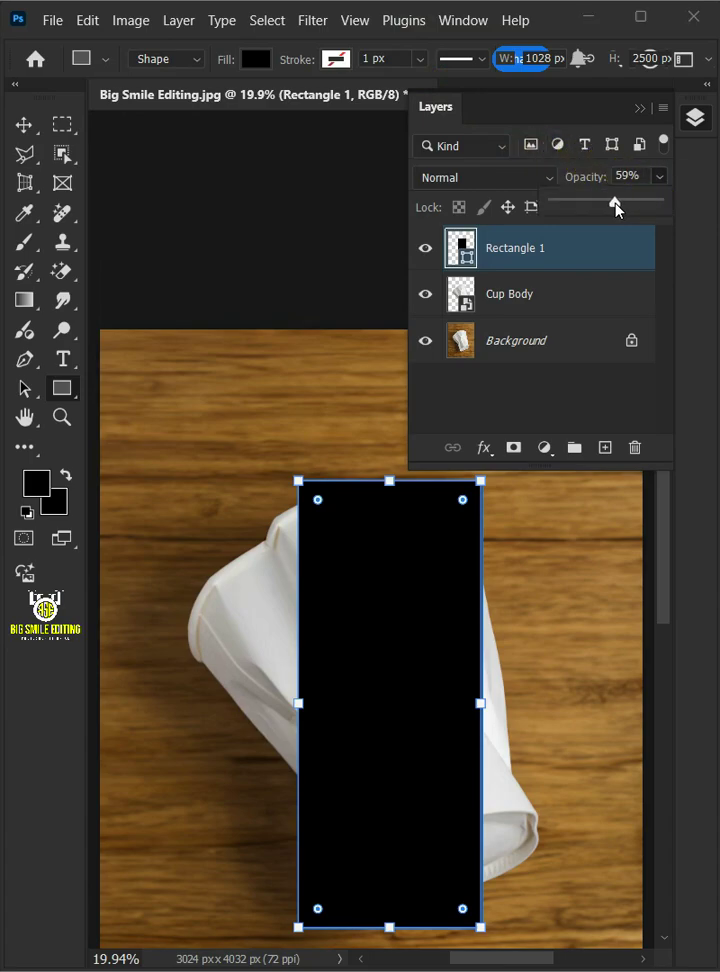
left_click(607, 206)
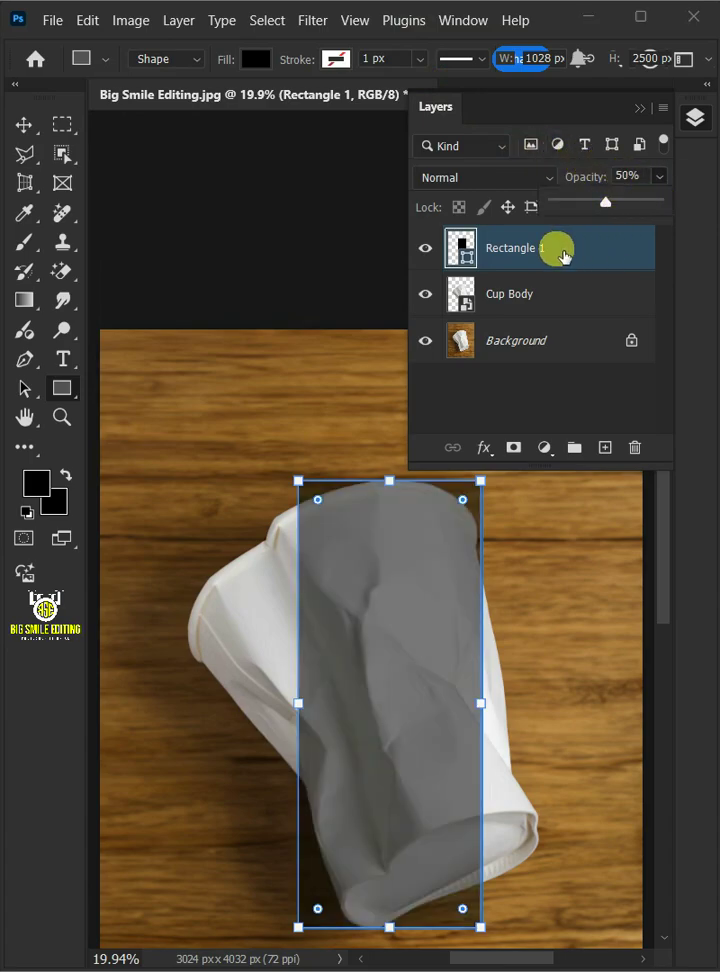
right_click(487, 248)
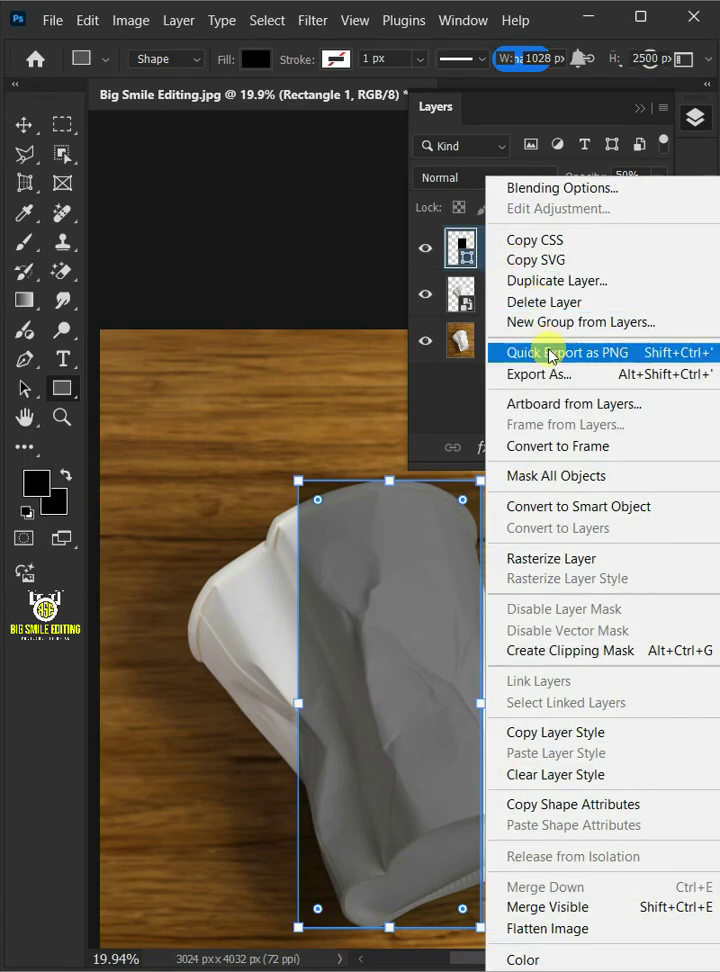
left_click(547, 508)
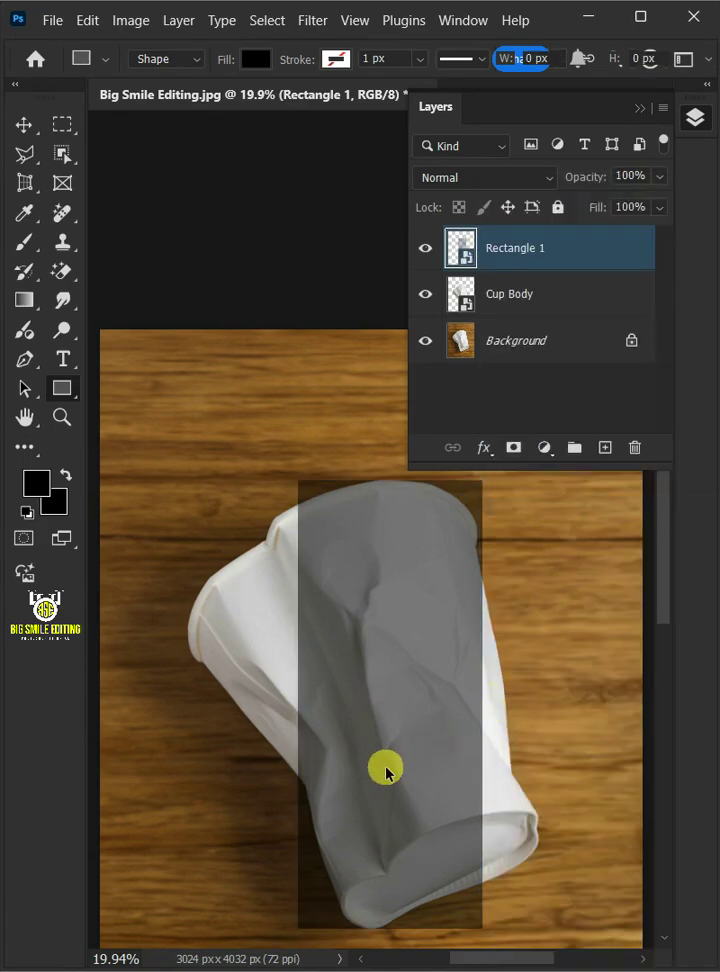
key("ctrl+t")
Distort the translucent rectangle, pulling each corner to match the cup's tilted outline
right_click(373, 580)
left_click(389, 276)
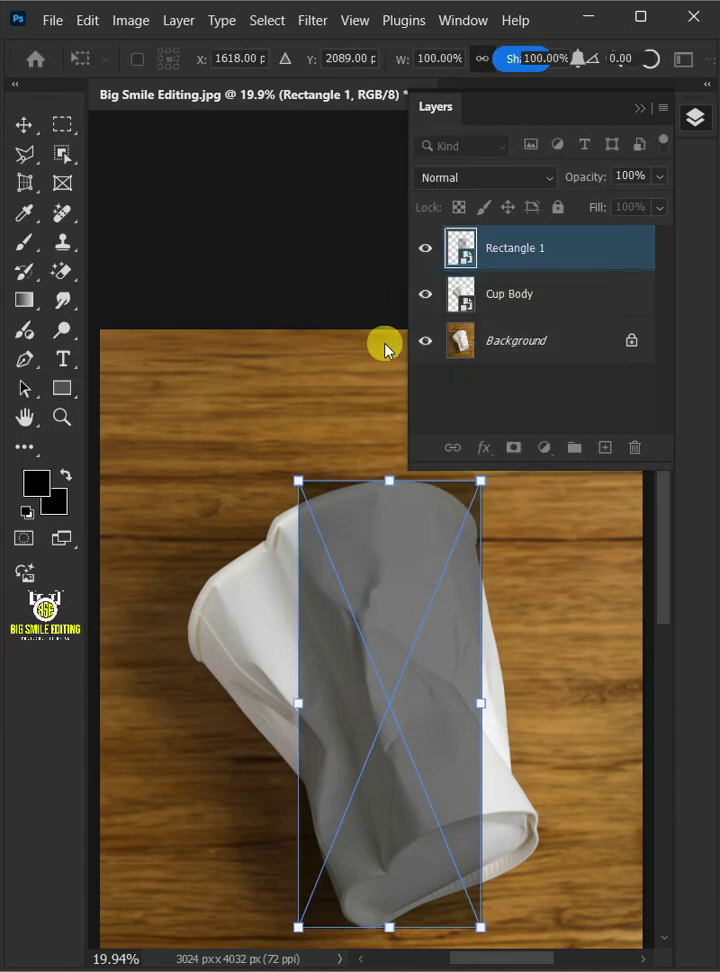
left_click_drag(300, 483, 152, 560)
left_click_drag(494, 922, 357, 945)
left_click_drag(561, 871, 560, 850)
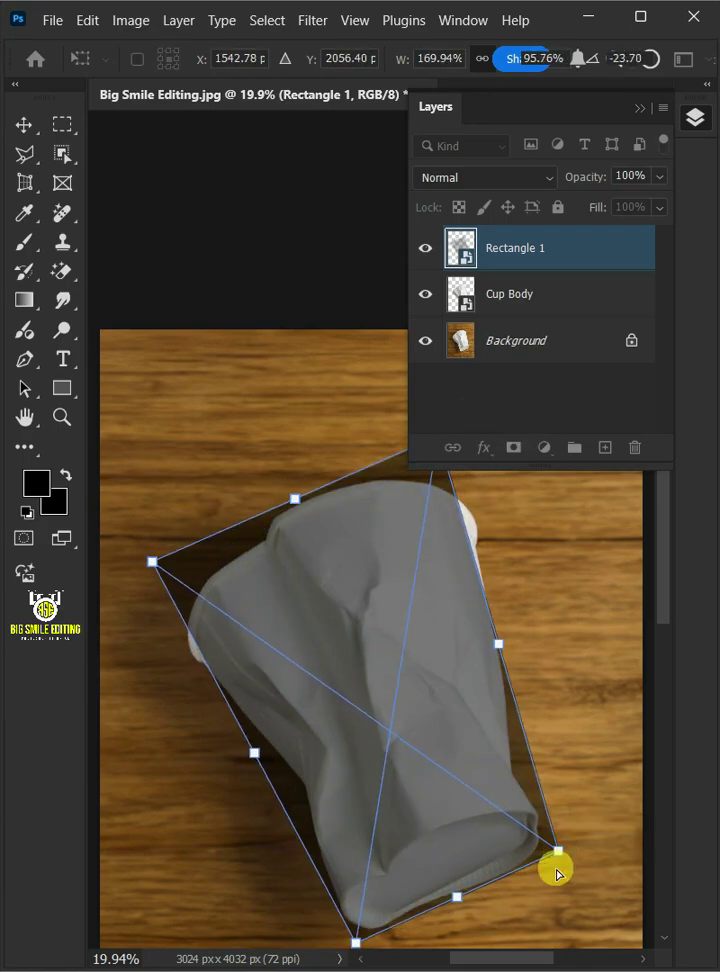
left_click_drag(542, 911, 459, 868)
left_click_drag(372, 436, 396, 438)
left_click_drag(90, 562, 96, 566)
left_click_drag(490, 957, 473, 957)
left_click(416, 811)
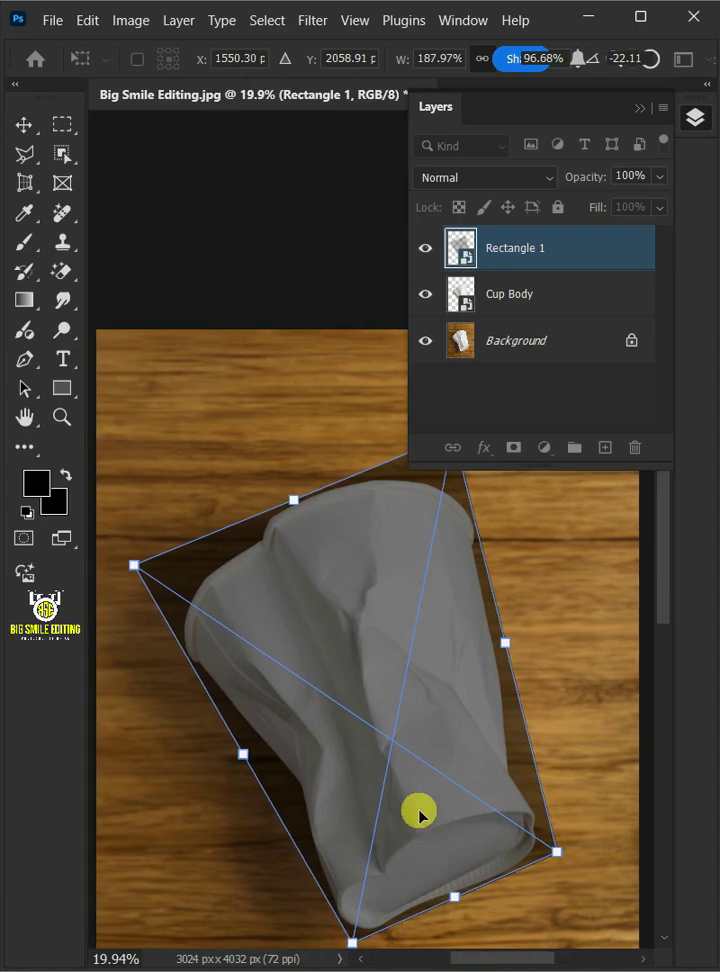
Commit the distortion, rename the layer 'Pattern Image' and clip it to Cup Body
double_click(383, 678)
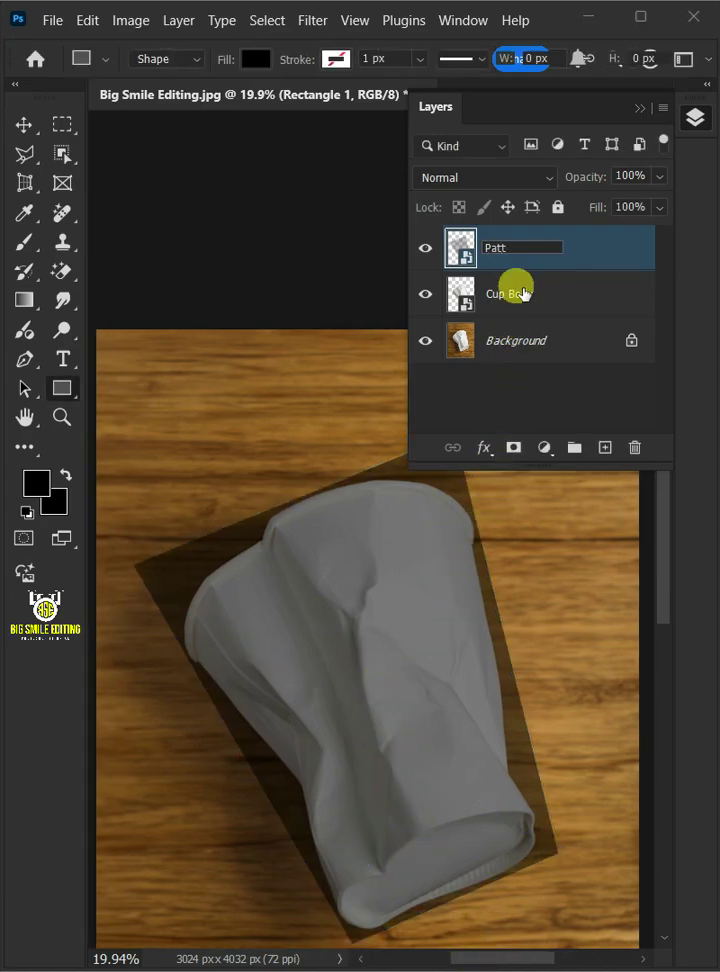
left_click(614, 254)
left_click(180, 20)
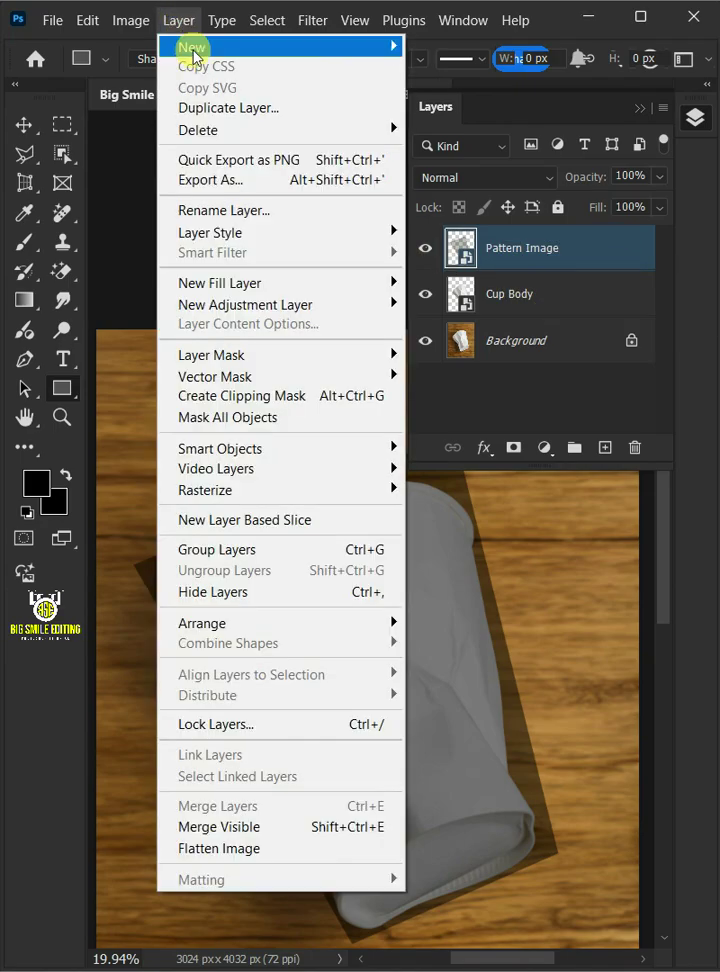
left_click(244, 400)
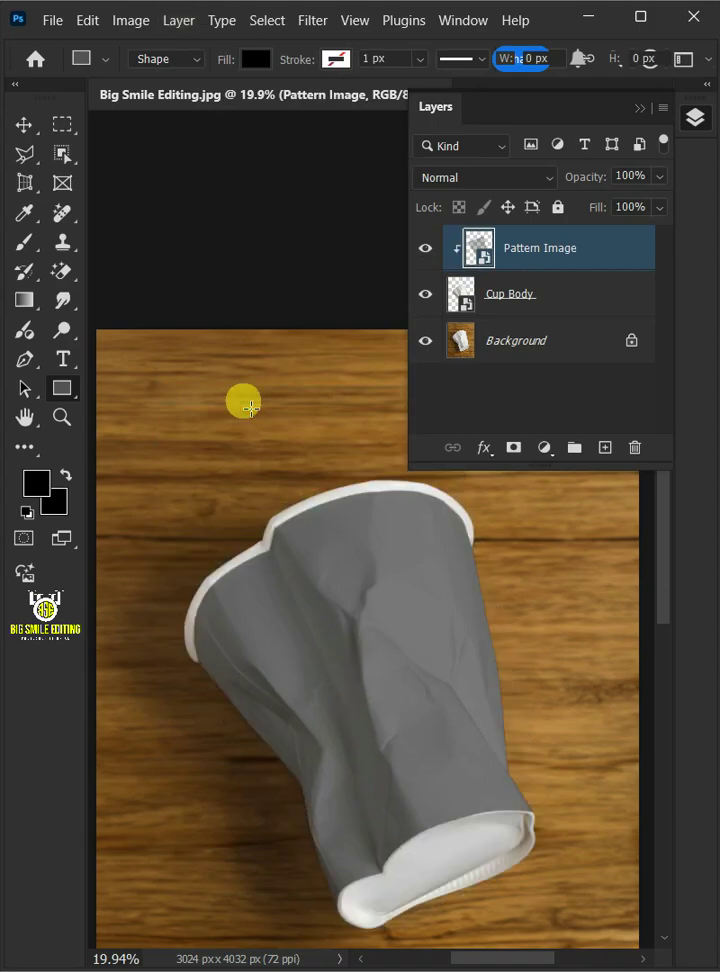
Inside the Pattern Image smart object, place the Pattern file embedded and scale it to fill the canvas
double_click(481, 257)
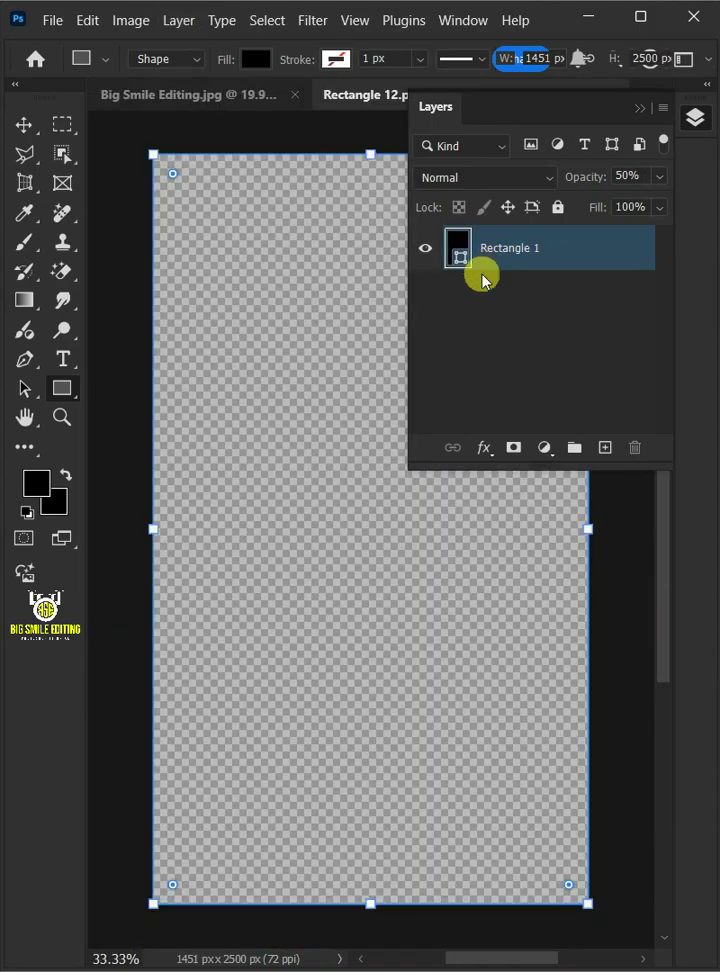
left_click(55, 21)
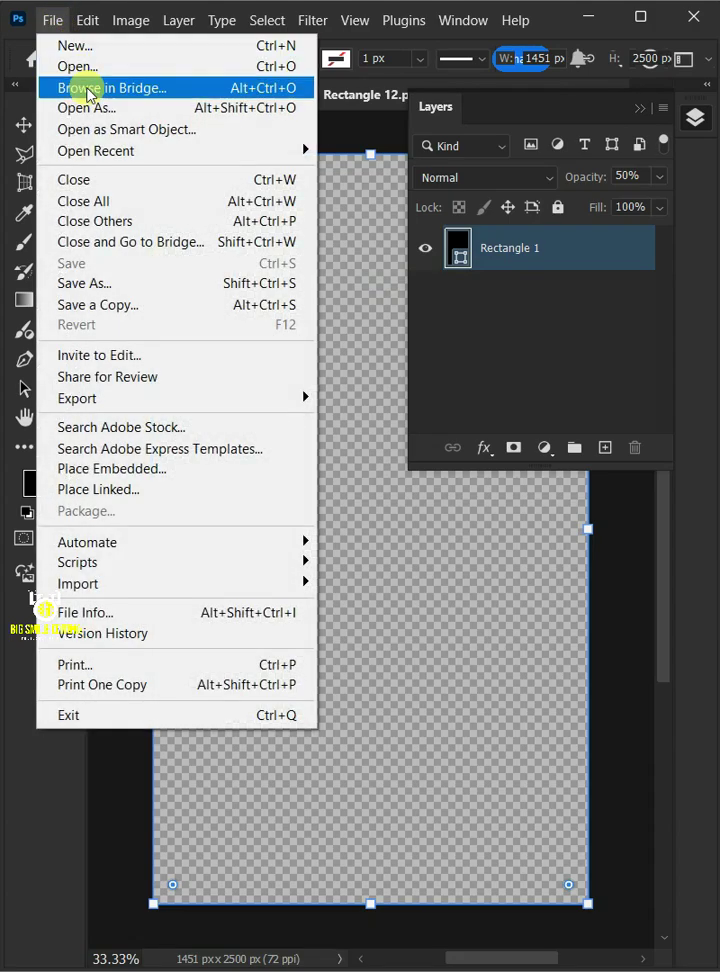
left_click(169, 470)
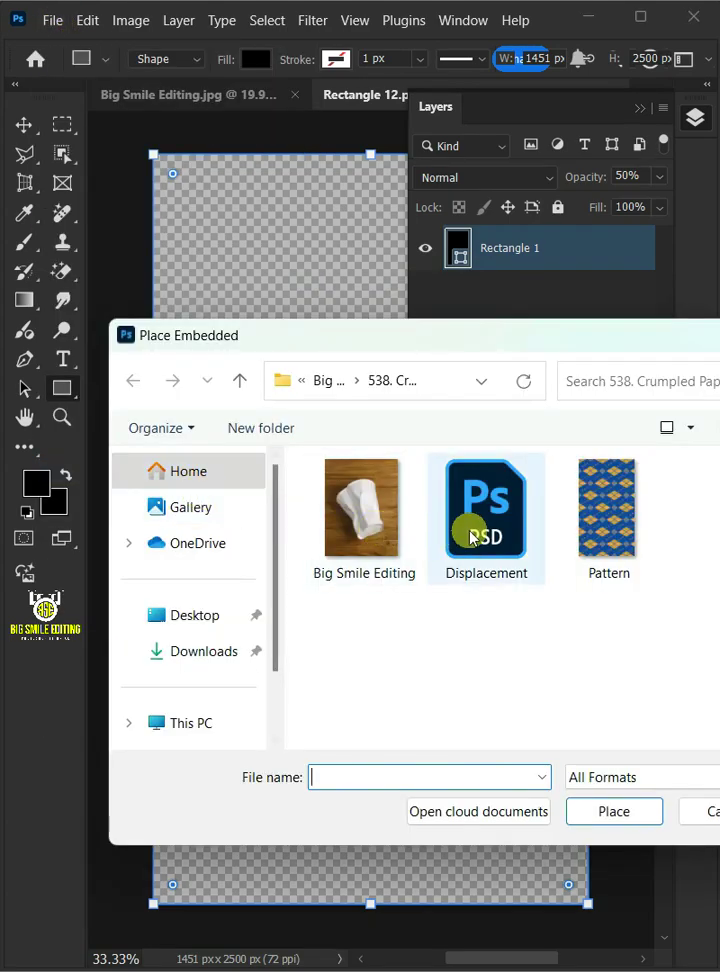
double_click(586, 502)
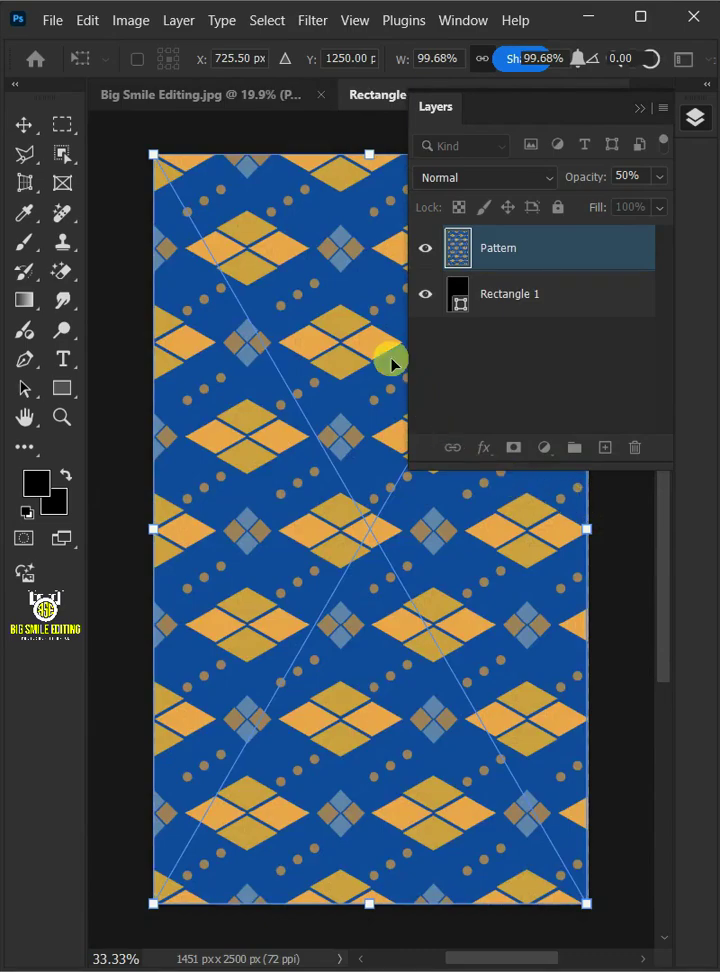
left_click_drag(369, 155, 354, 198)
left_click_drag(161, 516, 152, 516)
left_click_drag(373, 878, 371, 900)
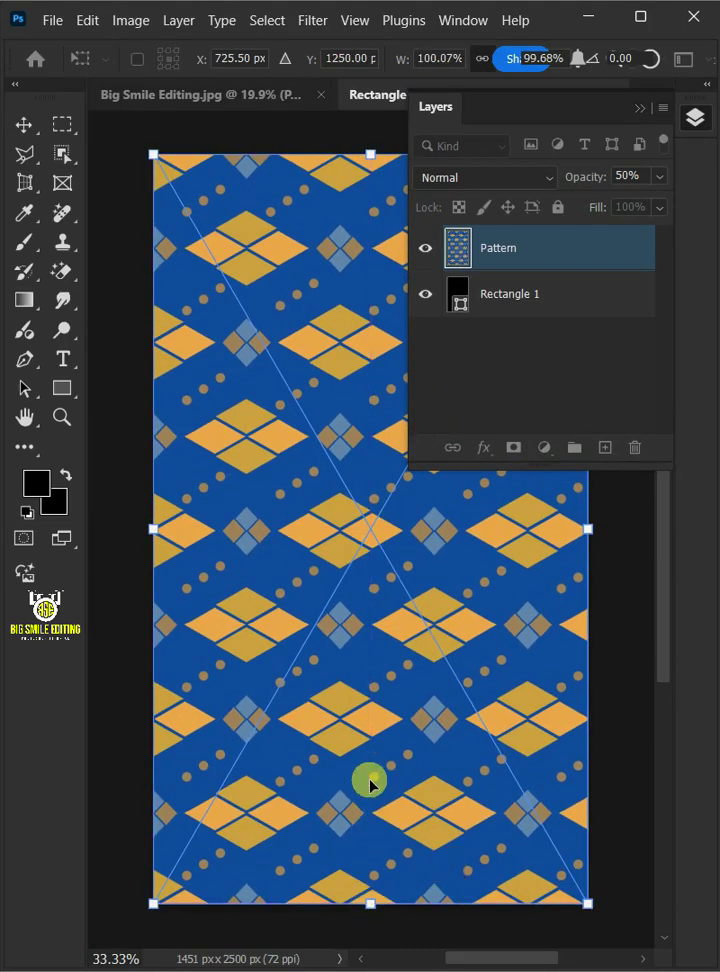
double_click(369, 652)
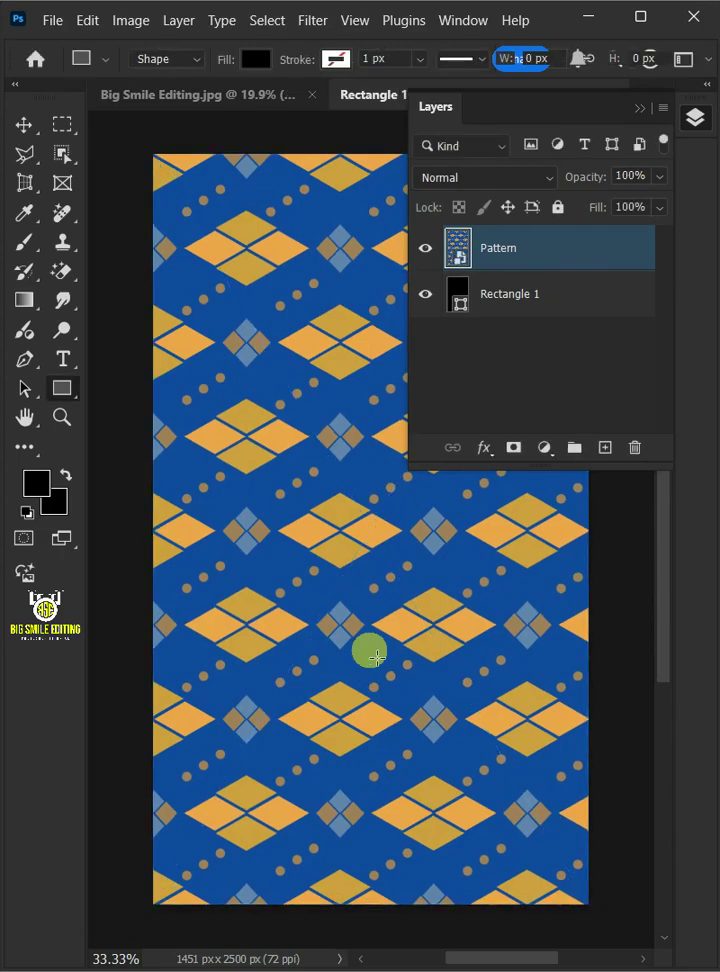
Close the smart object's .psb document to return to the cup image
left_click(52, 20)
left_click(163, 256)
right_click(354, 118)
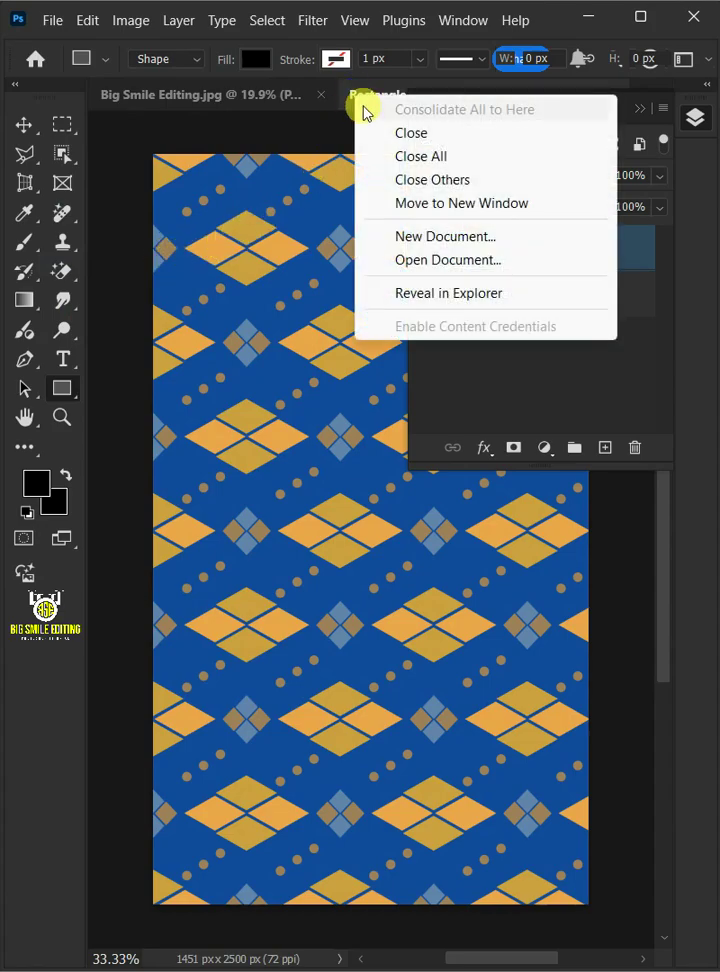
left_click(371, 134)
Apply a Displace filter at scale 15, using Displacement.psd as the map for the pattern
left_click(313, 21)
left_click(340, 336)
left_click(624, 334)
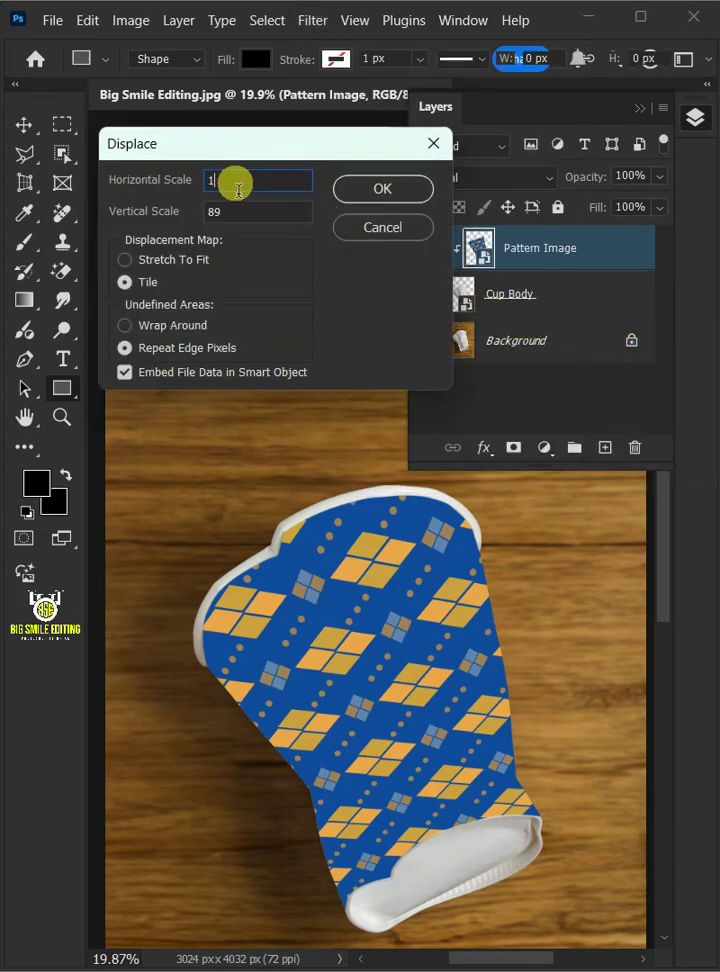
left_click(222, 214)
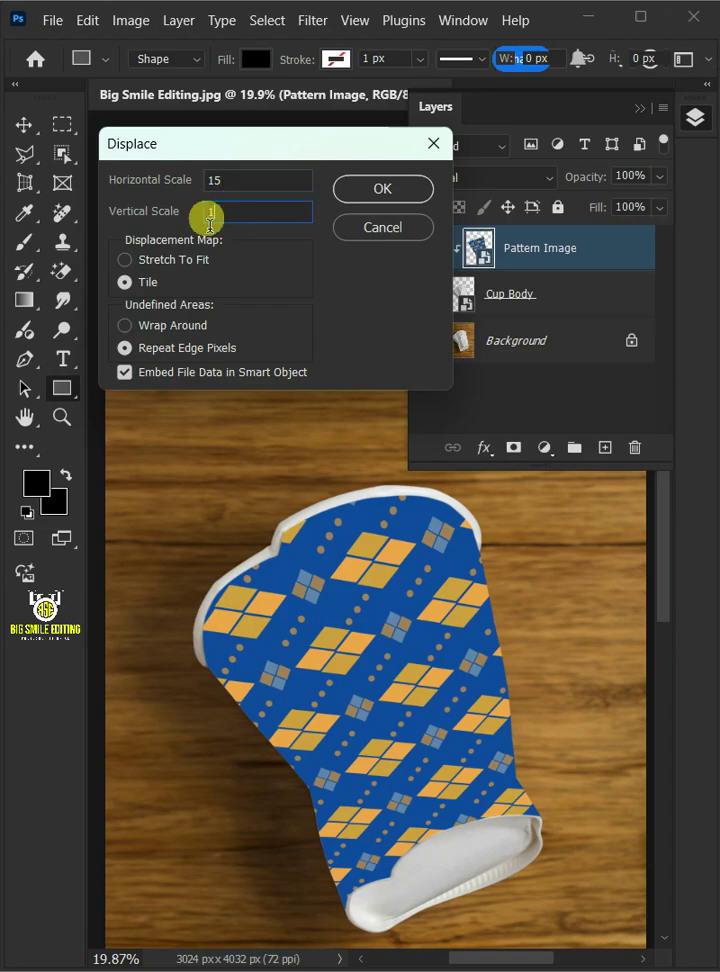
type("15")
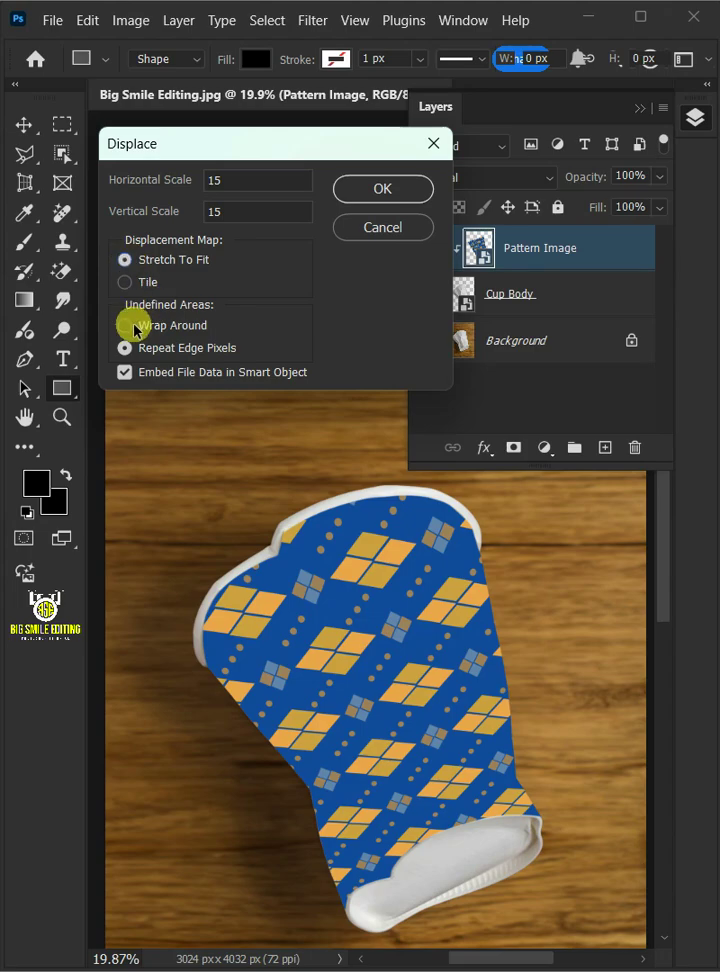
left_click(374, 190)
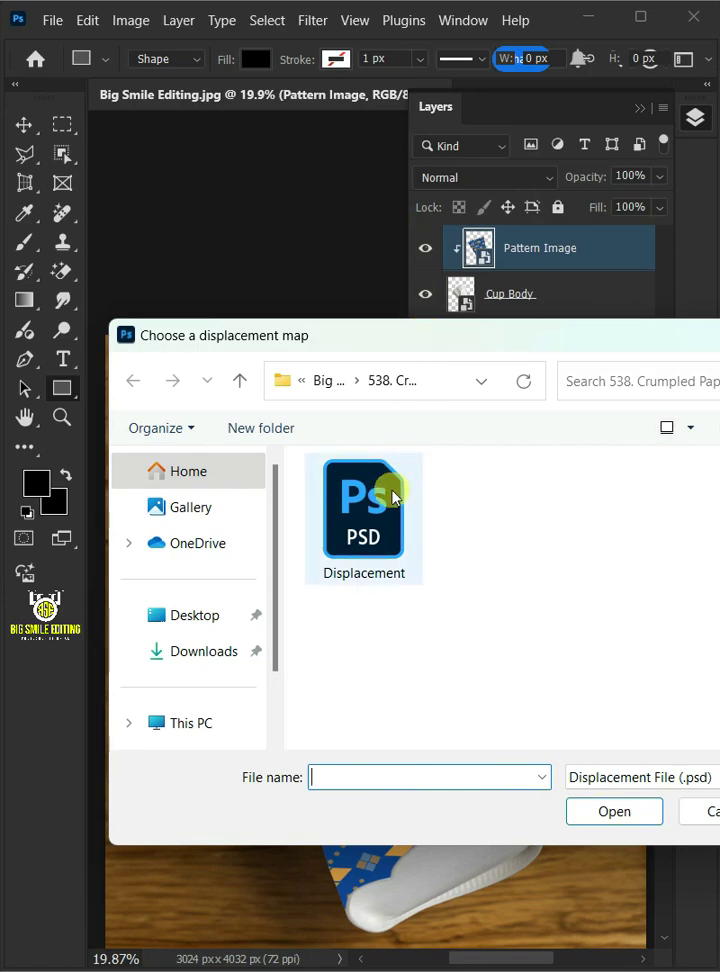
left_click(366, 534)
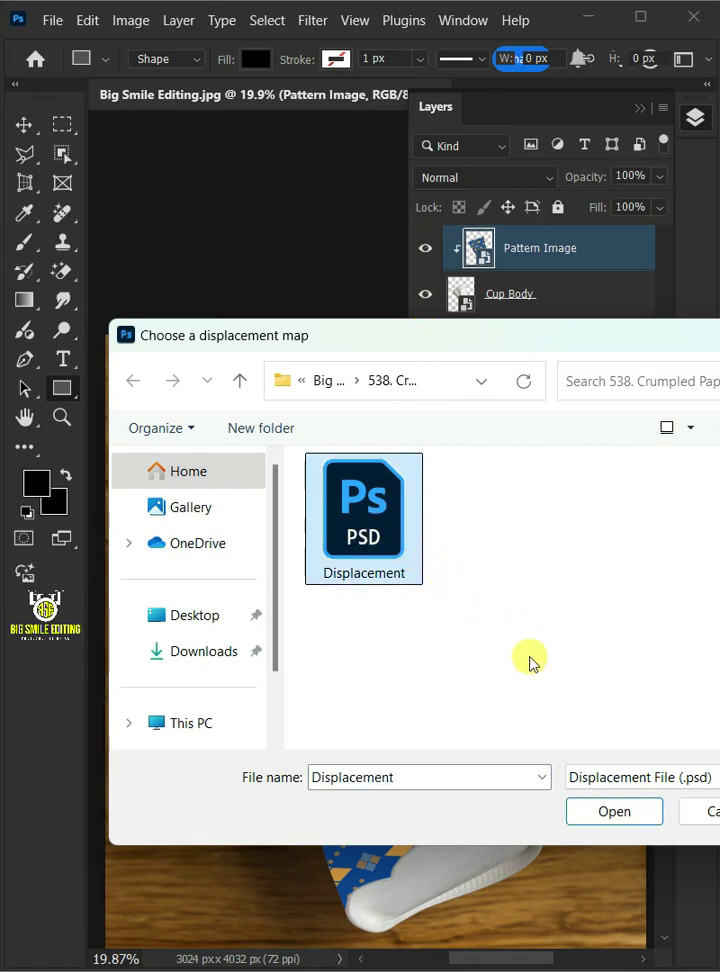
left_click(598, 812)
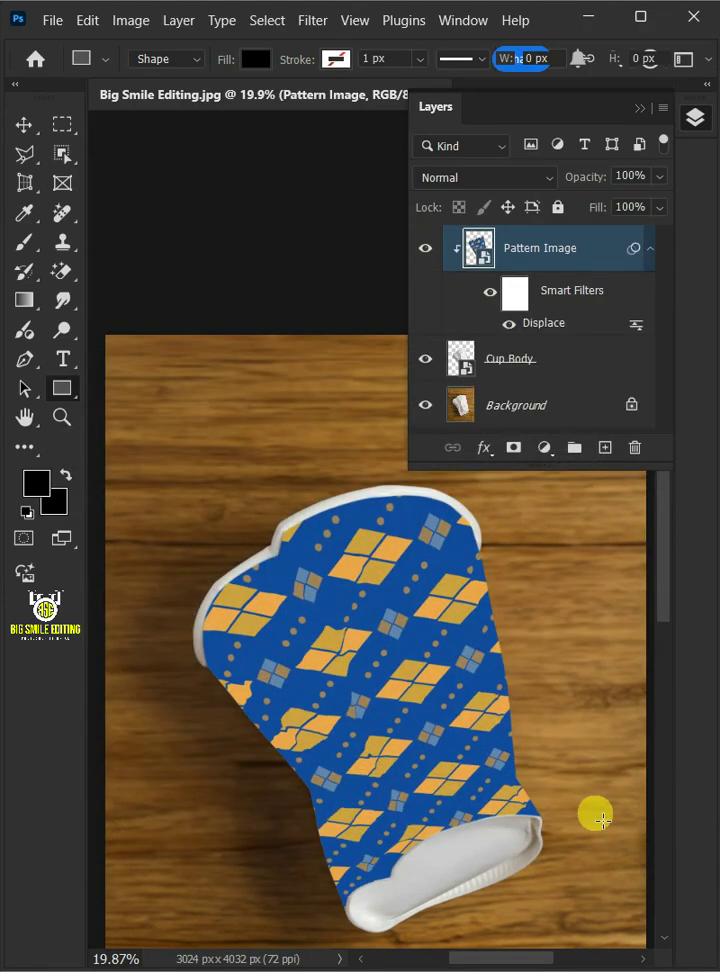
Set the pattern layer to Multiply and split the Underlying Layer white slider at 180
left_click(538, 177)
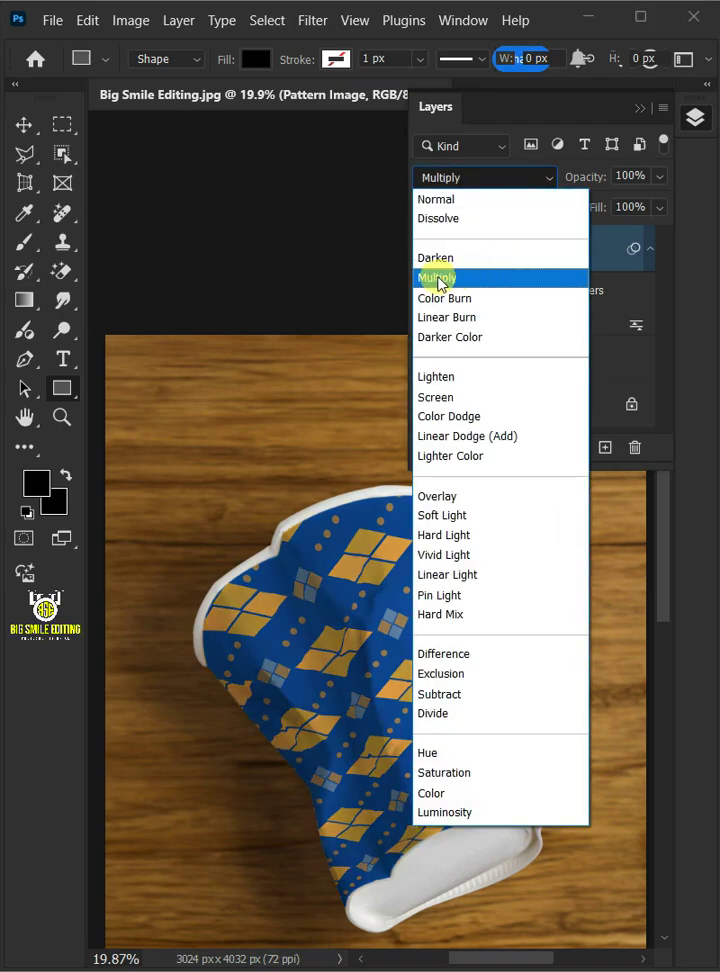
left_click(437, 279)
left_click(489, 448)
left_click(588, 475)
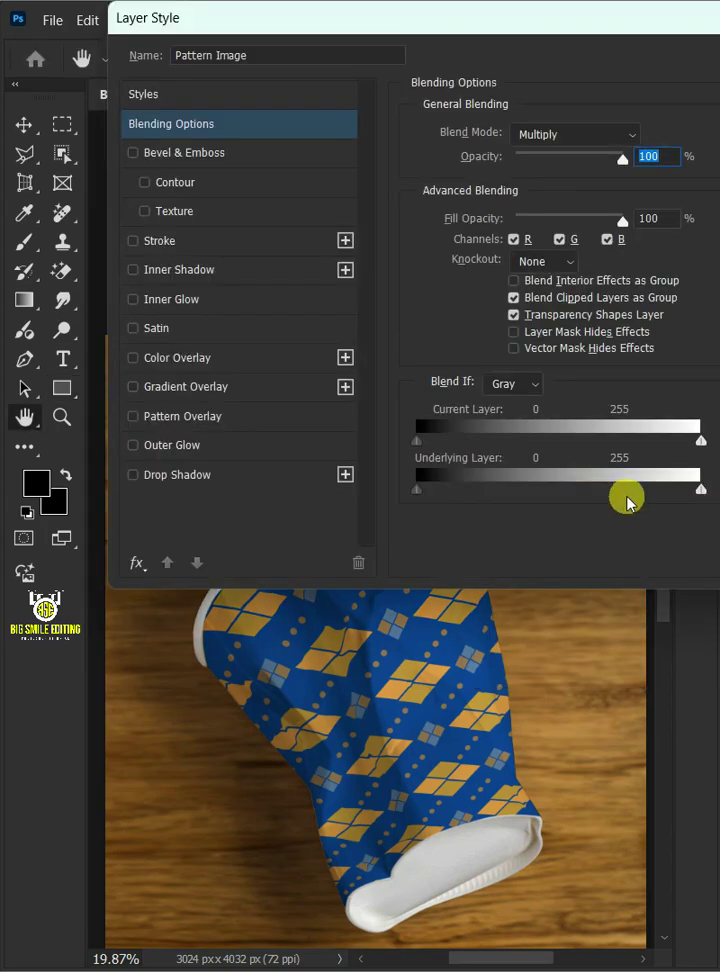
left_click_drag(697, 499, 619, 508)
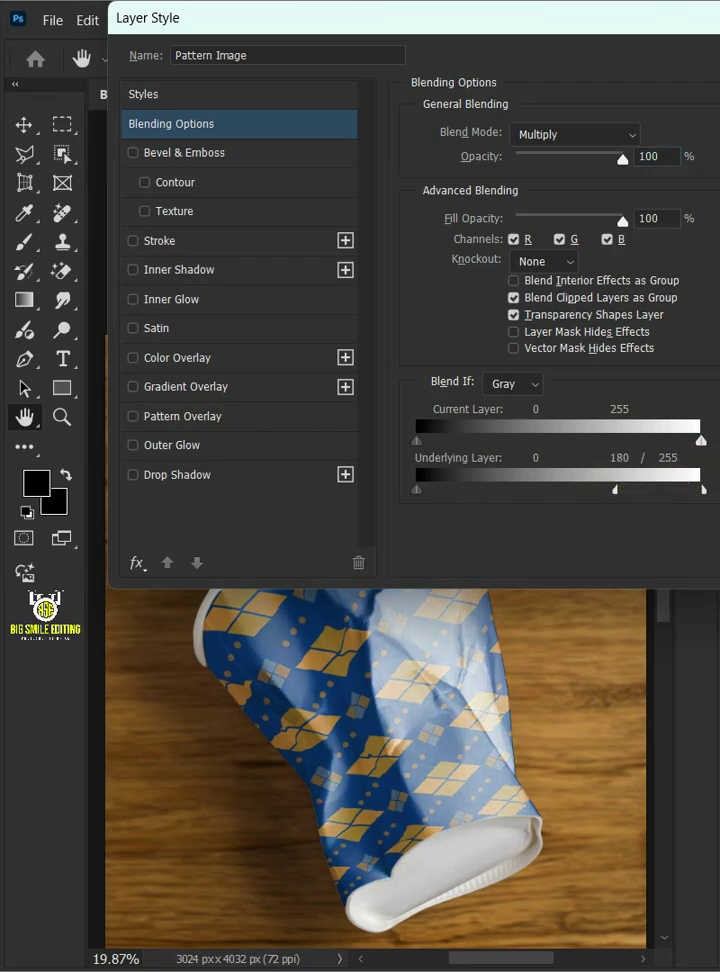
key("Return")
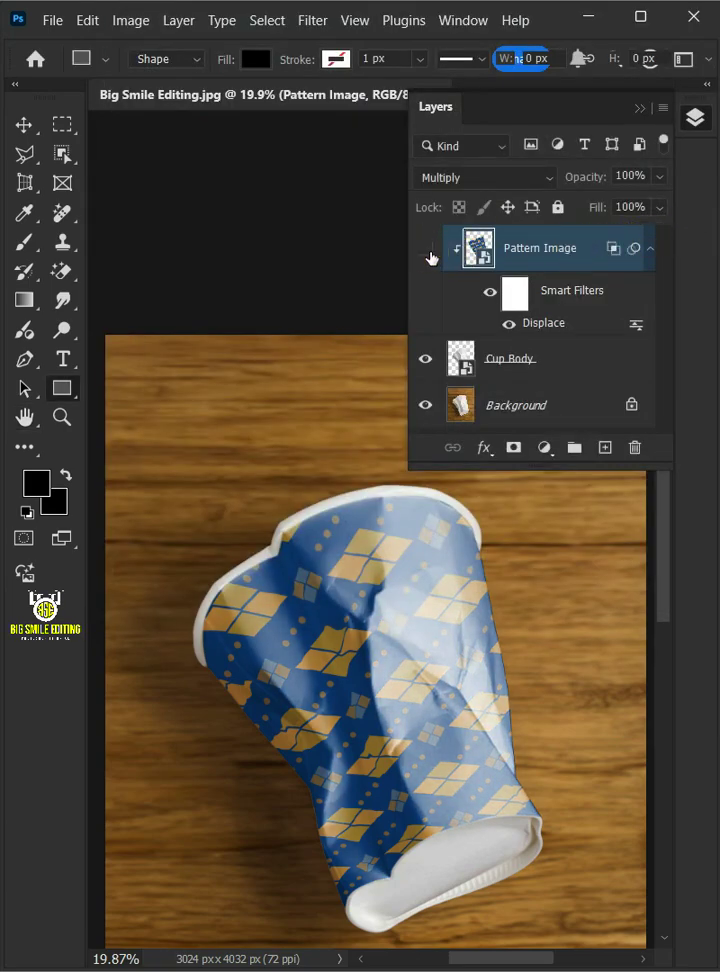
left_click(427, 252)
left_click(427, 252)
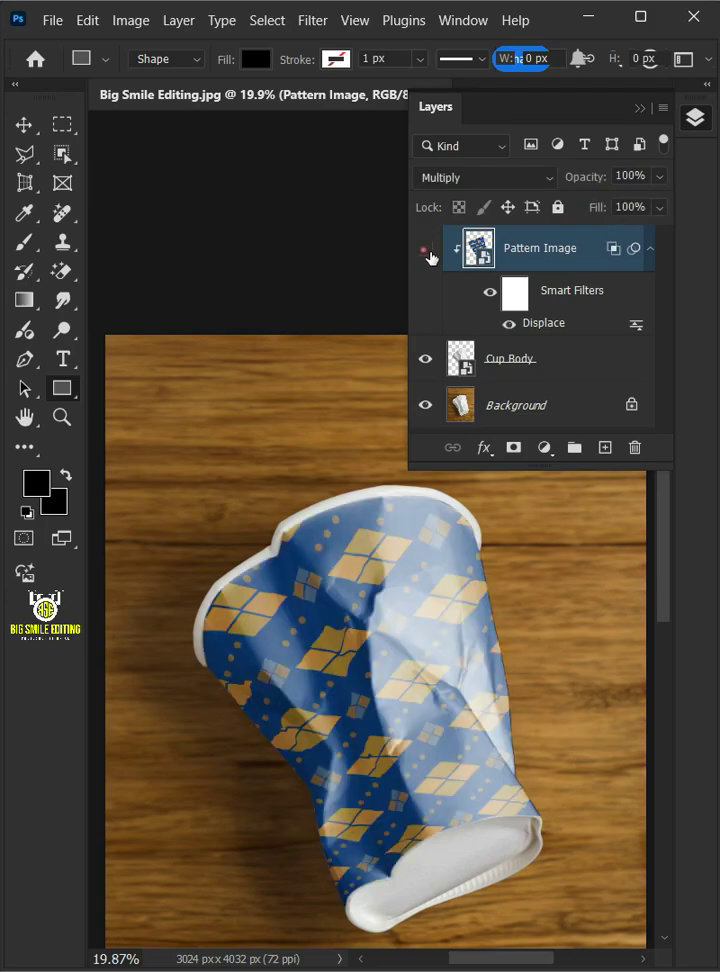